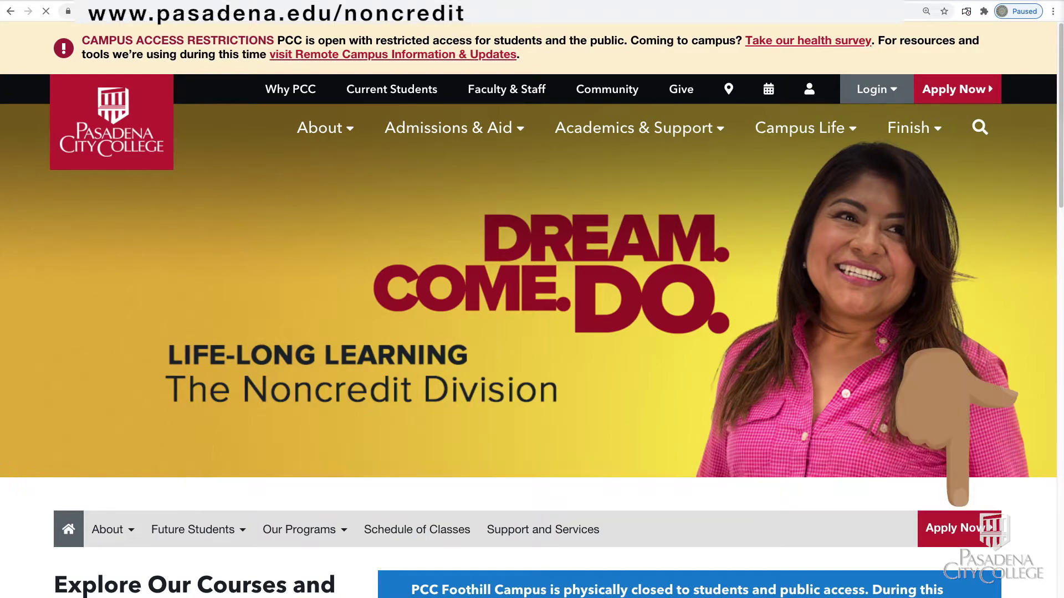
Step: From the Pasadena City College website, follow Apply Now to the online noncredit application
{"action": "scroll", "coordinate": [1059, 293], "scroll_direction": "down", "scroll_amount": 7}
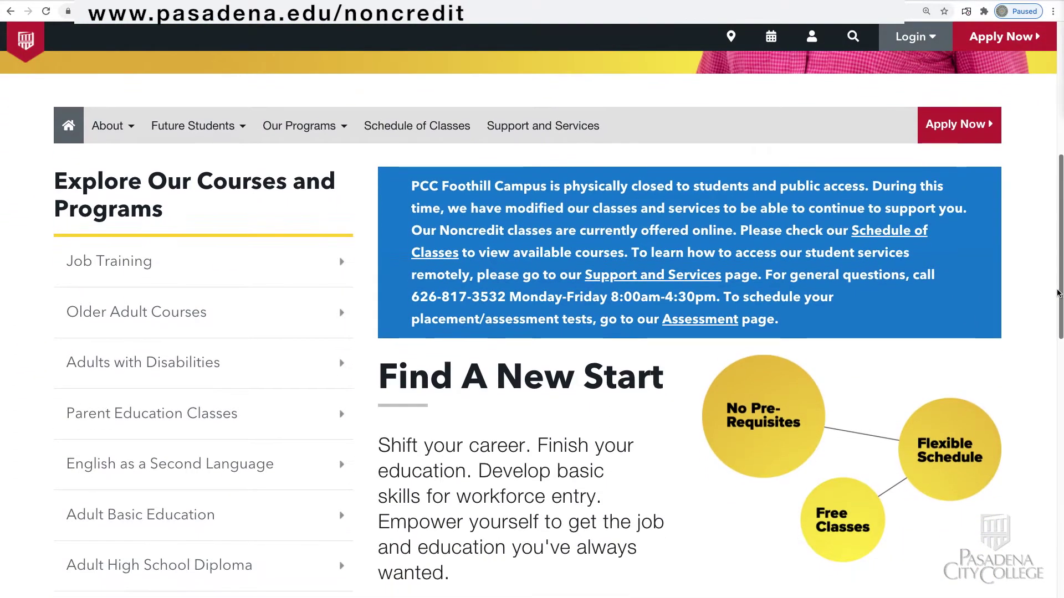
{"action": "left_click", "coordinate": [959, 124]}
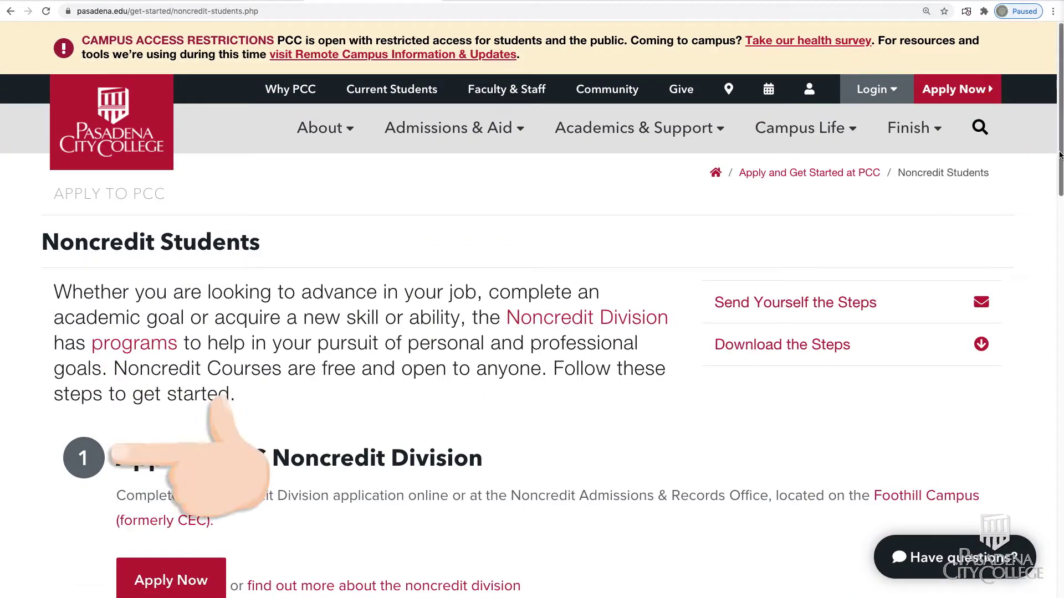
{"action": "scroll", "coordinate": [1059, 155], "scroll_direction": "down", "scroll_amount": 6}
{"action": "left_click", "coordinate": [211, 223]}
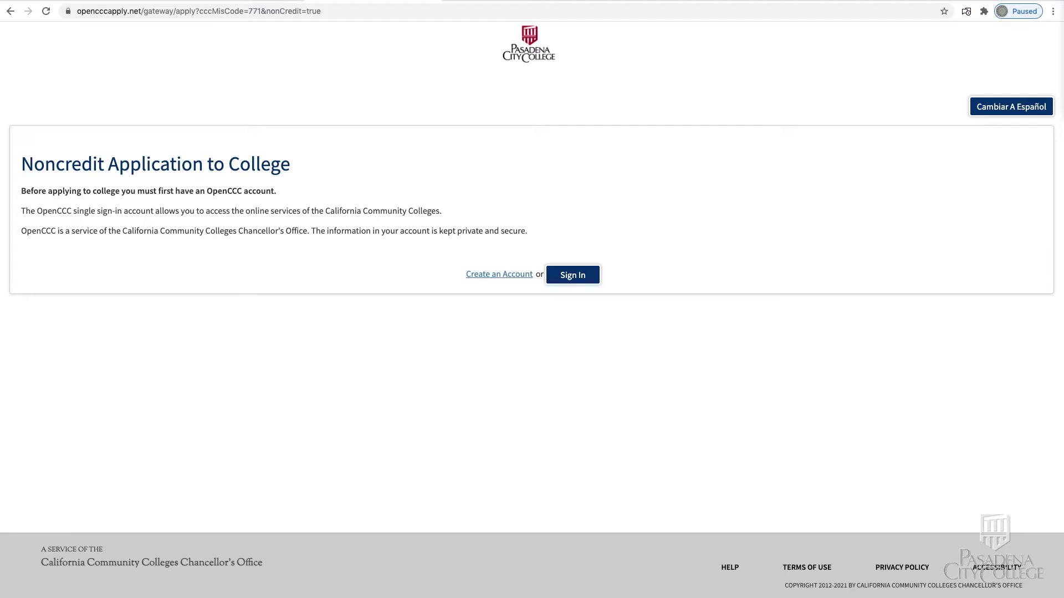
Step: Choose Create an Account, then Begin Creating My Account for a new OpenCCC account
{"action": "left_click", "coordinate": [502, 275]}
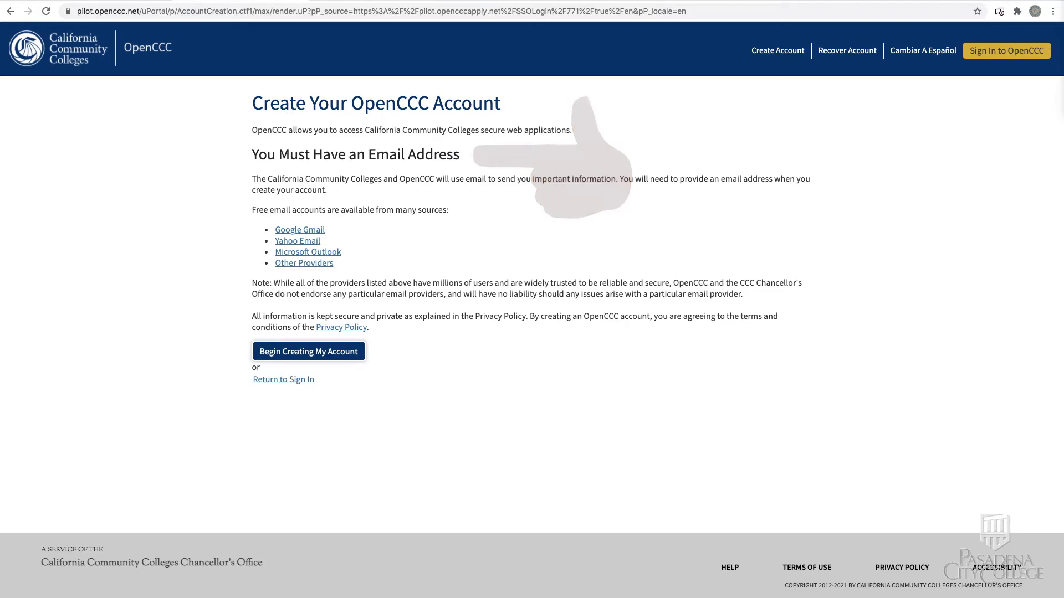
{"action": "left_click", "coordinate": [356, 353]}
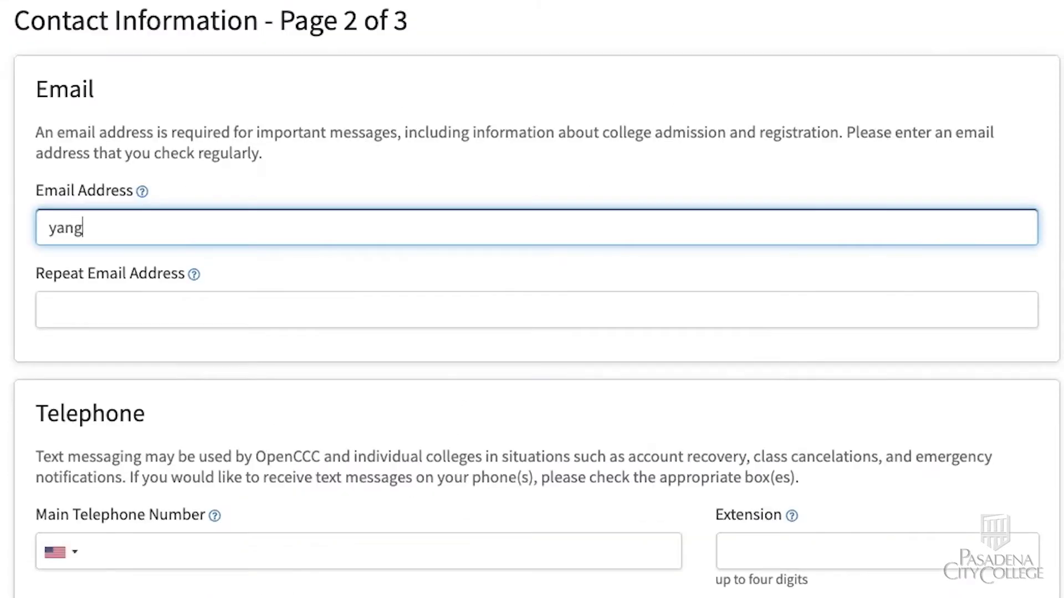
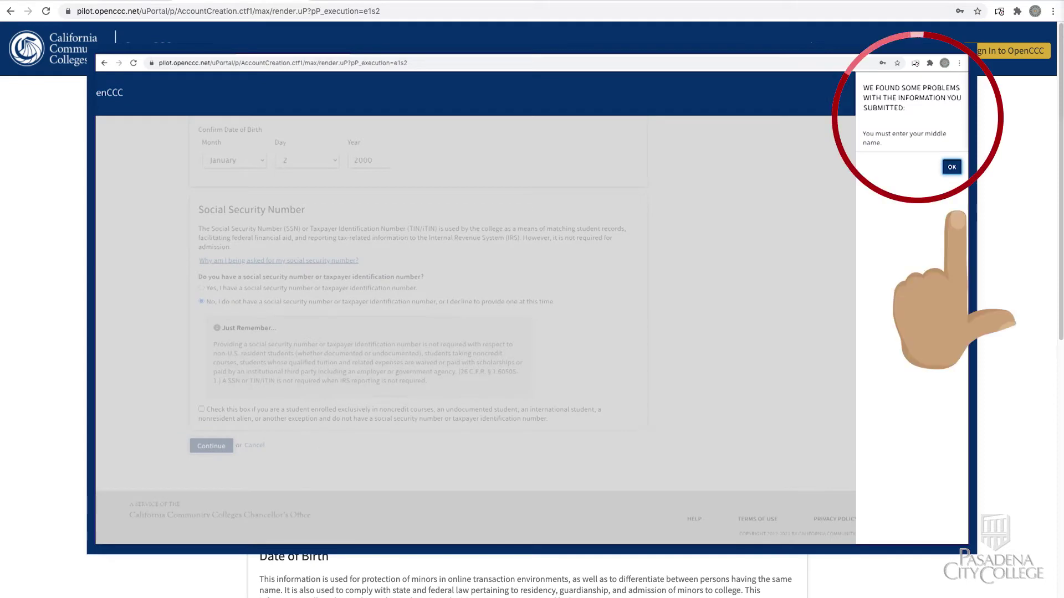
{"action": "left_click", "coordinate": [951, 167]}
{"action": "left_click", "coordinate": [312, 316]}
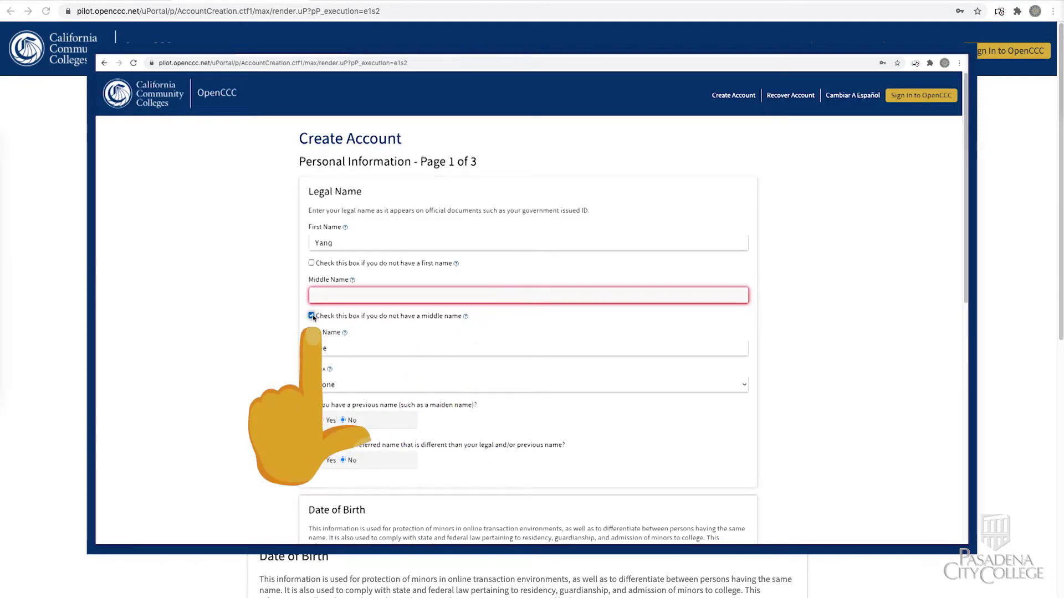
{"action": "scroll", "coordinate": [962, 270], "scroll_direction": "down", "scroll_amount": 1}
{"action": "scroll", "coordinate": [532, 333], "scroll_direction": "down", "scroll_amount": 10}
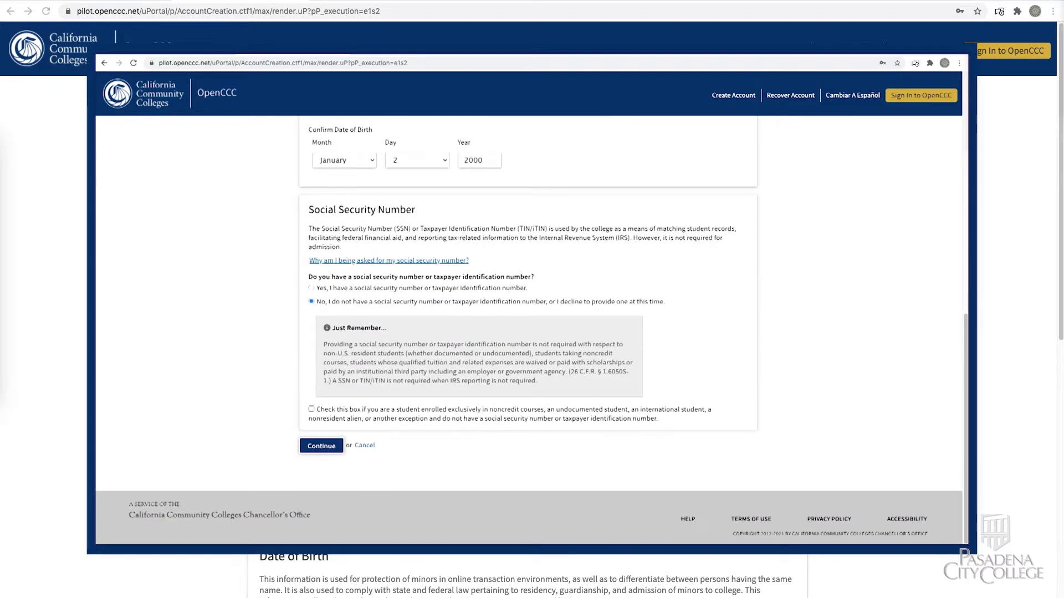
{"action": "left_click", "coordinate": [388, 442]}
{"action": "left_click", "coordinate": [294, 229]}
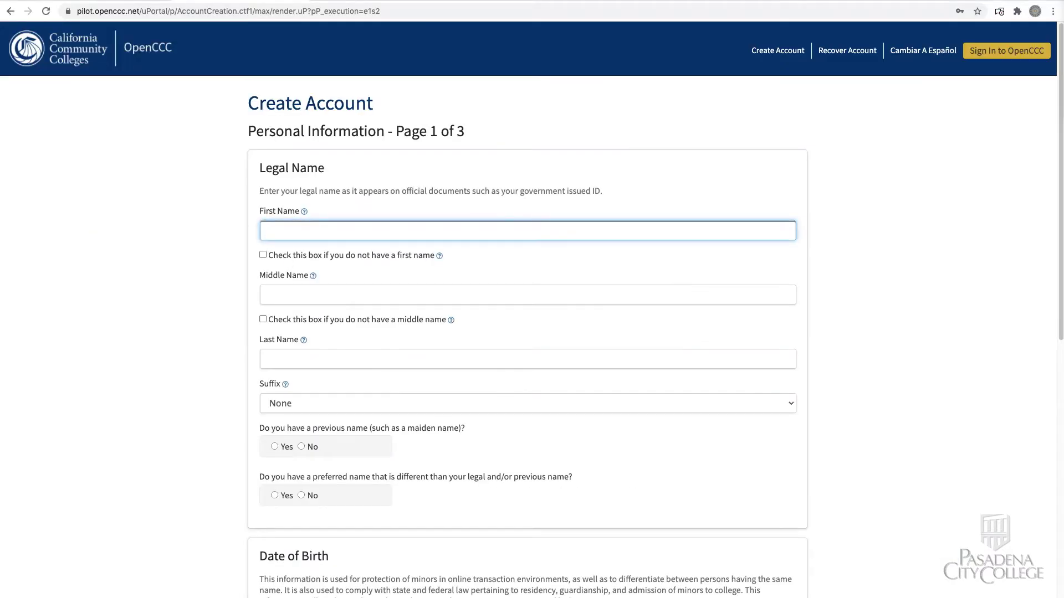
Step: Enter the applicant's first and last name and answer No to previous and preferred names
{"action": "left_click", "coordinate": [317, 356]}
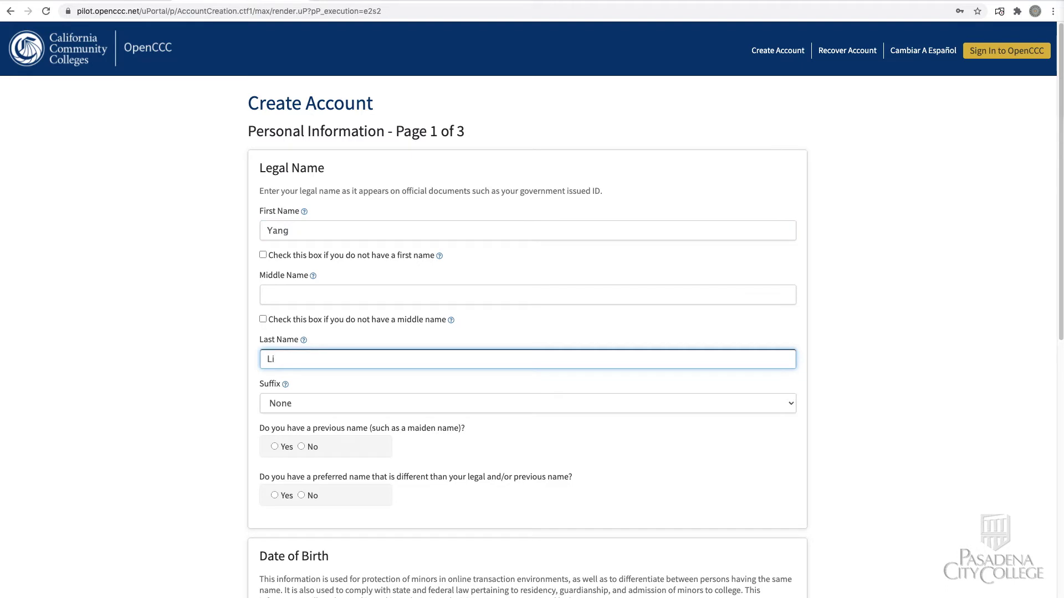
{"action": "left_click", "coordinate": [301, 447]}
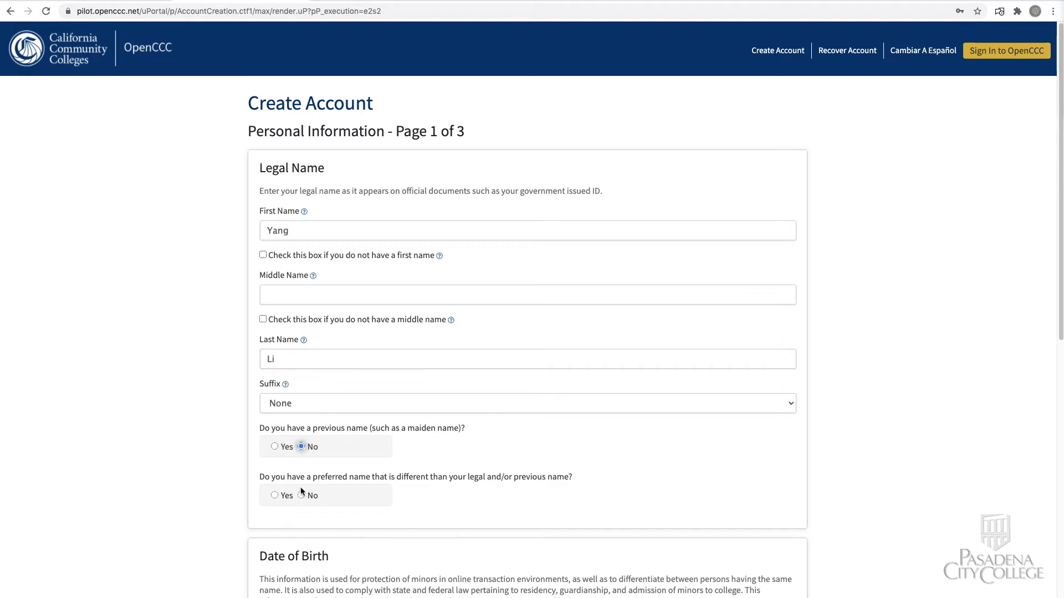
{"action": "left_click", "coordinate": [302, 495]}
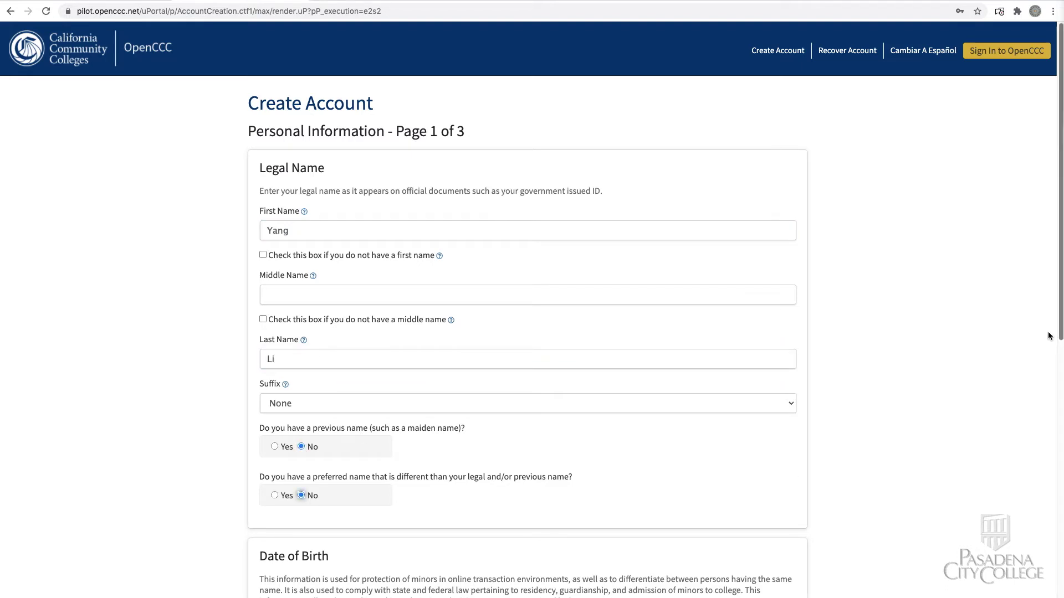
Step: Set and confirm the date of birth as January 2, 2000
{"action": "left_click_drag", "start_coordinate": [1060, 334], "coordinate": [1060, 551]}
{"action": "left_click", "coordinate": [304, 262]}
{"action": "left_click", "coordinate": [299, 275]}
{"action": "left_click", "coordinate": [392, 262]}
{"action": "left_click", "coordinate": [388, 287]}
{"action": "left_click", "coordinate": [481, 260]}
{"action": "type", "text": "2000"}
{"action": "left_click", "coordinate": [304, 329]}
{"action": "left_click", "coordinate": [299, 341]}
{"action": "left_click", "coordinate": [387, 329]}
{"action": "left_click", "coordinate": [387, 361]}
{"action": "left_click", "coordinate": [468, 329]}
{"action": "type", "text": "2000"}
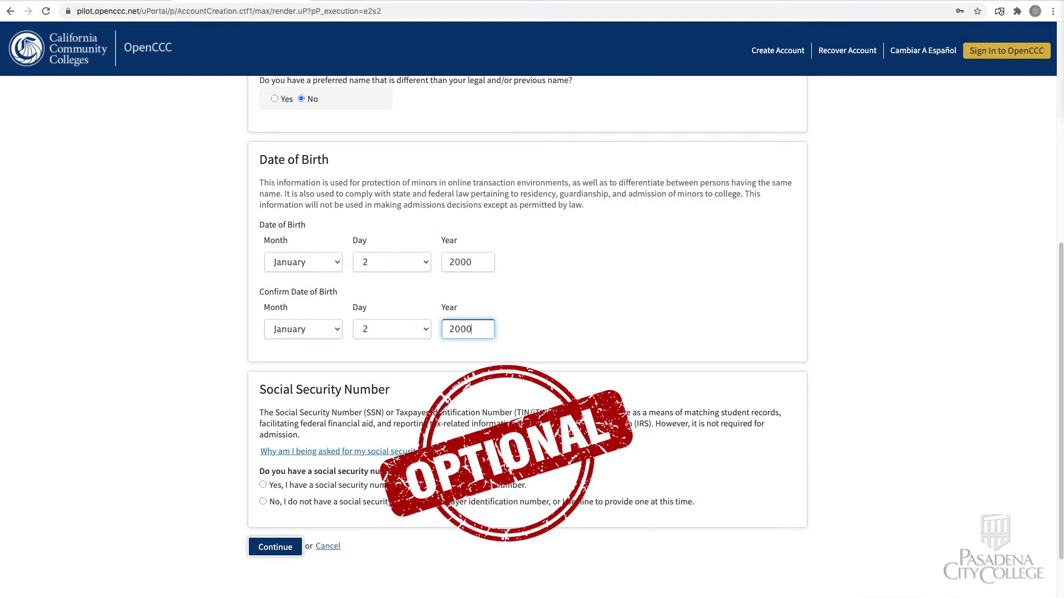
Step: Mark that there is no Social Security number and submit page 1
{"action": "left_click", "coordinate": [262, 502]}
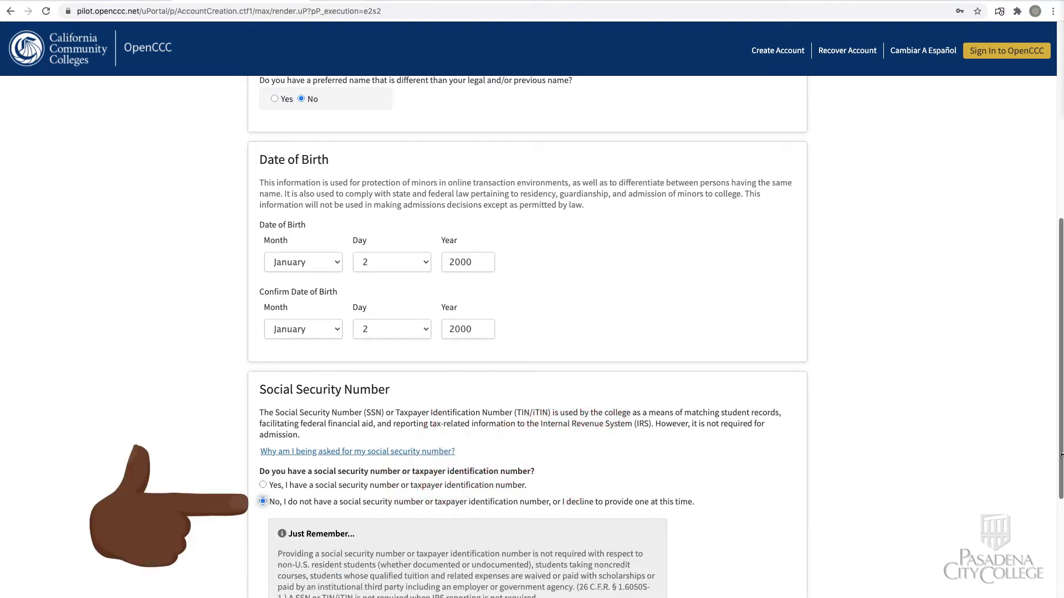
{"action": "left_click_drag", "start_coordinate": [1057, 467], "coordinate": [1057, 534]}
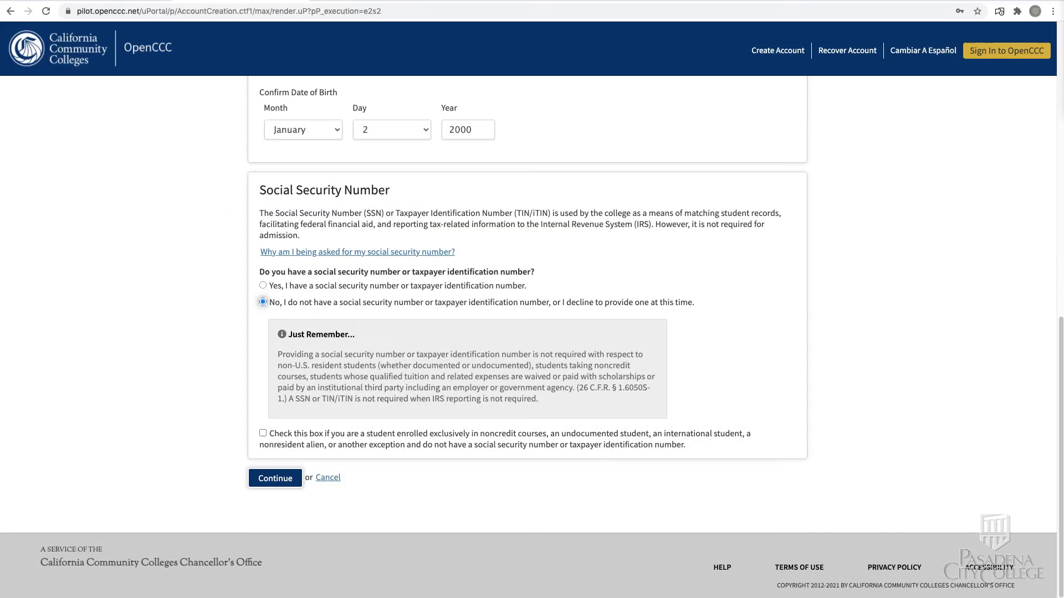
{"action": "left_click", "coordinate": [273, 477]}
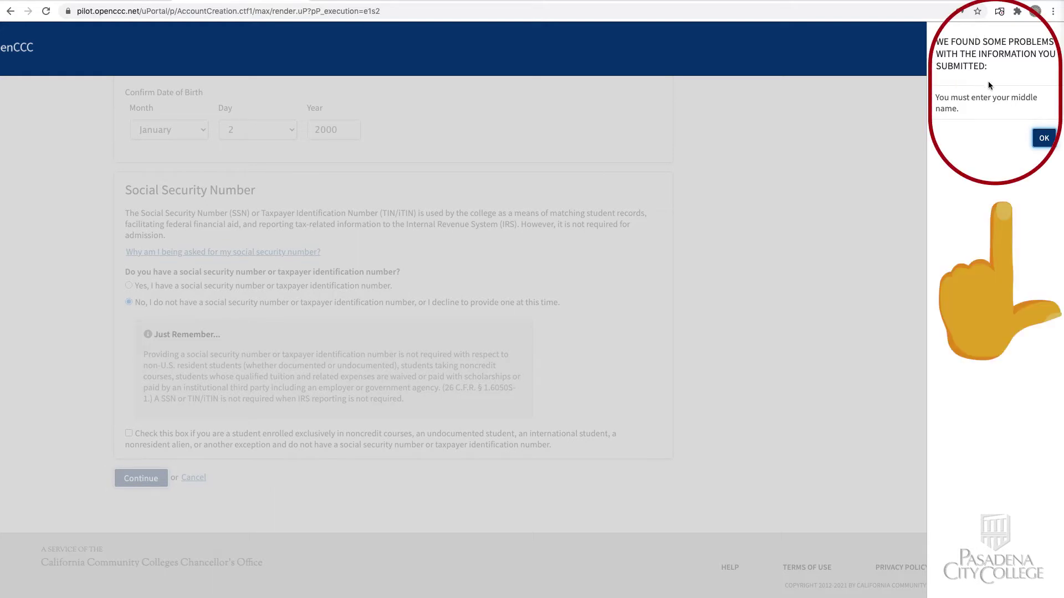
Step: Dismiss the middle name error, tick 'no middle name', and continue to page 2
{"action": "left_click", "coordinate": [1044, 138]}
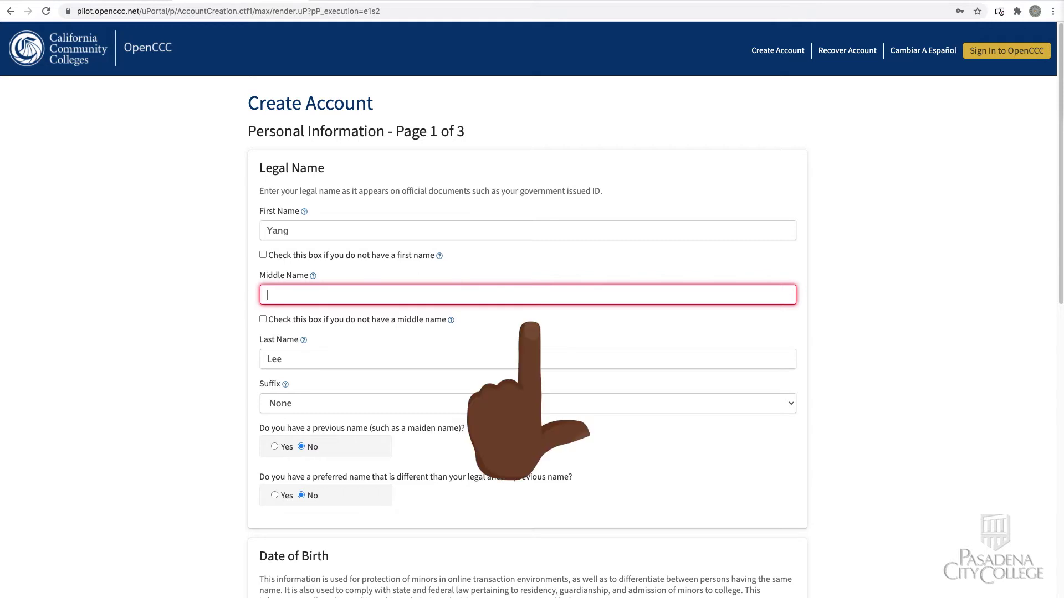
{"action": "left_click", "coordinate": [262, 319]}
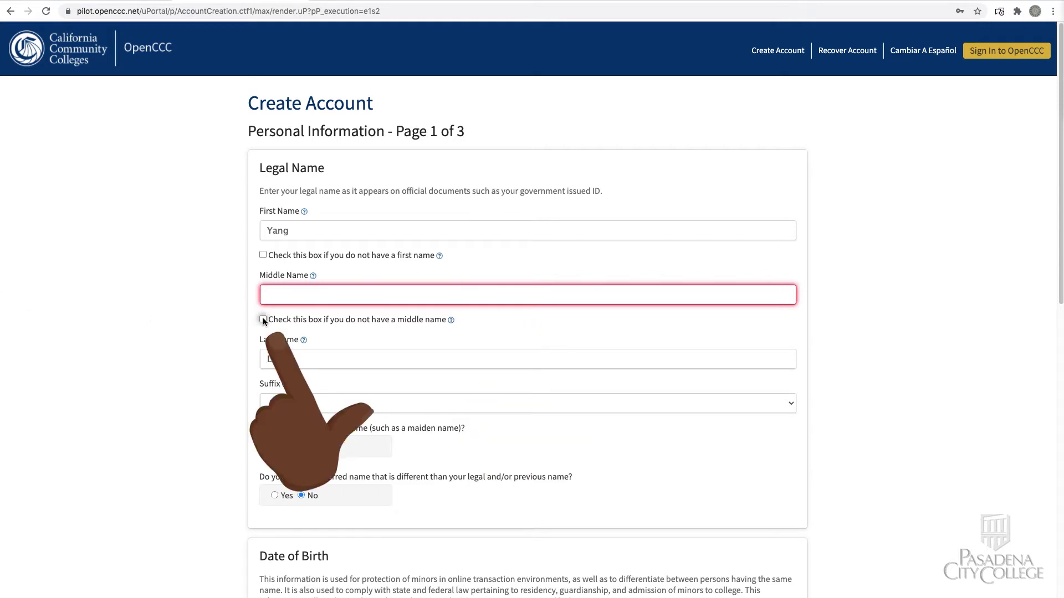
{"action": "scroll", "coordinate": [532, 333], "scroll_direction": "down", "scroll_amount": 10}
{"action": "left_click", "coordinate": [277, 477]}
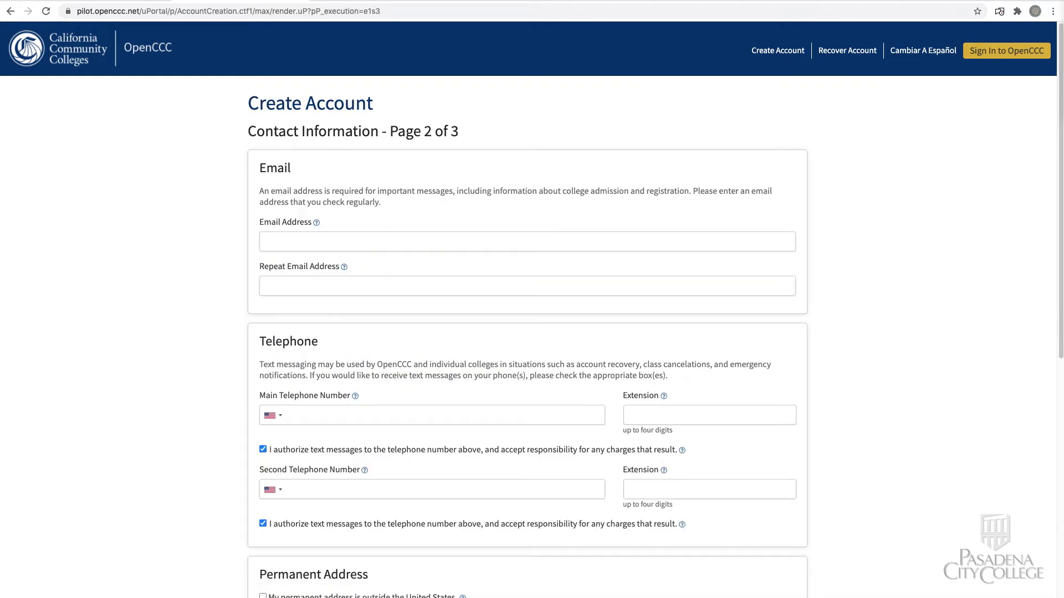
Step: Enter the applicant's e-mail address and repeat it in the confirmation field
{"action": "left_click", "coordinate": [388, 242]}
{"action": "left_click", "coordinate": [388, 286]}
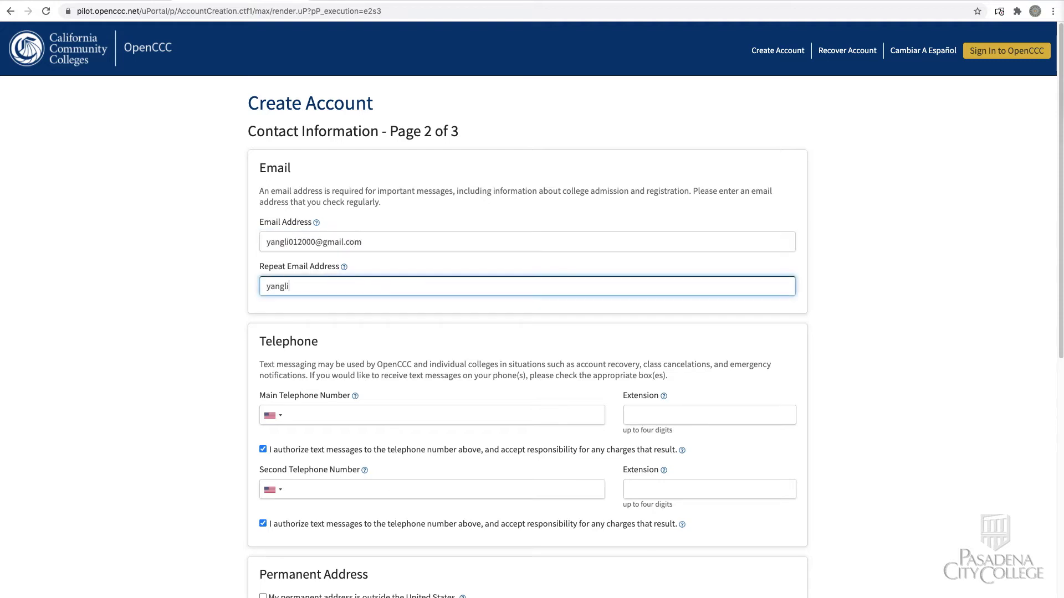
Step: Fill in the permanent street address, city Pasadena, state California and zip code, then continue
{"action": "type", "text": "m"}
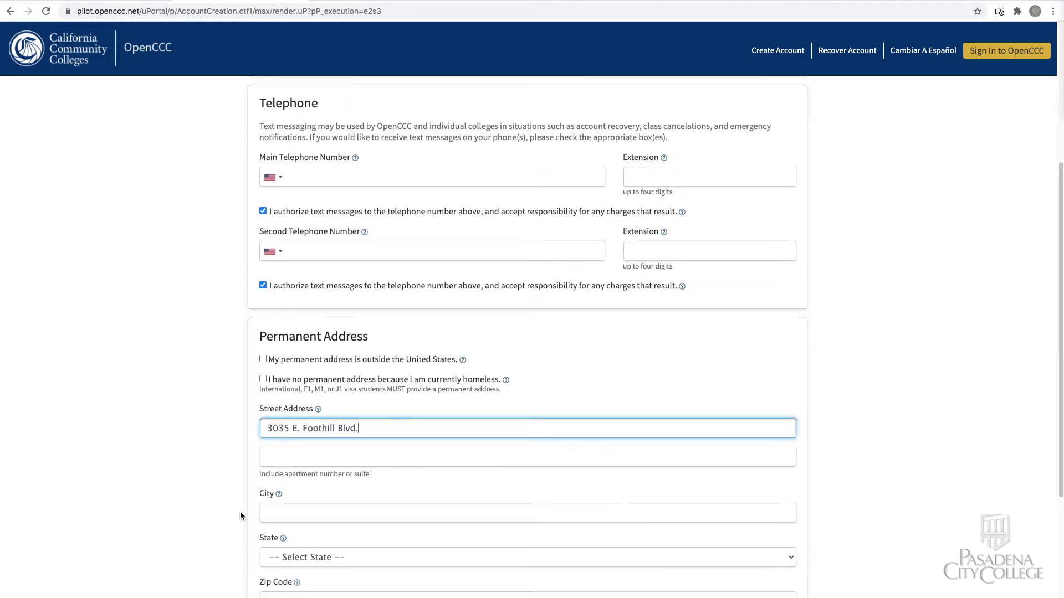
{"action": "key", "text": "Tab"}
{"action": "type", "text": "Pasadena"}
{"action": "key", "text": "Tab"}
{"action": "key", "text": "c"}
{"action": "key", "text": "Tab"}
{"action": "type", "text": "91107"}
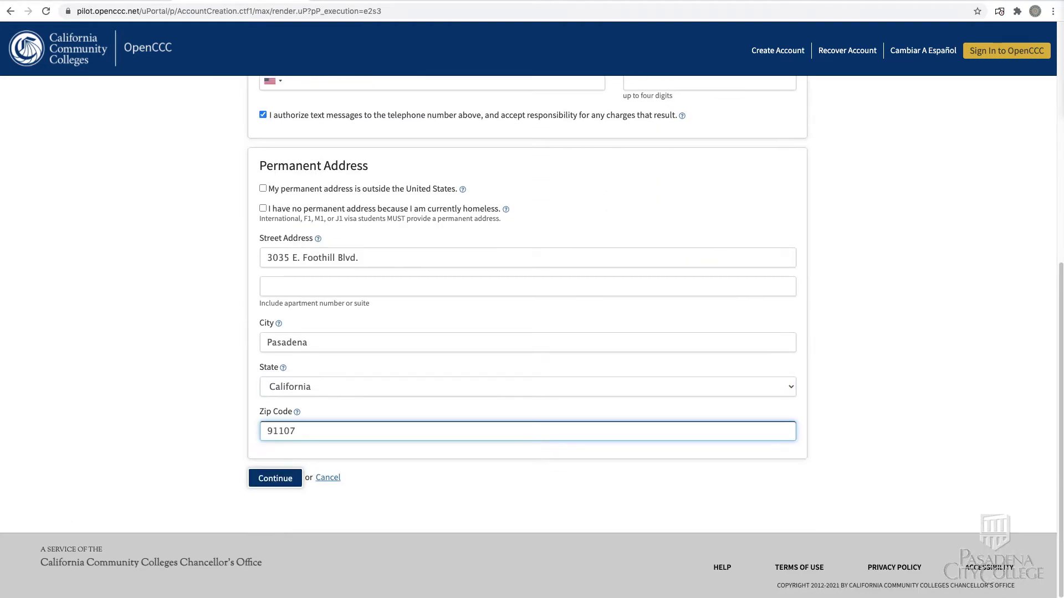
{"action": "left_click", "coordinate": [279, 479]}
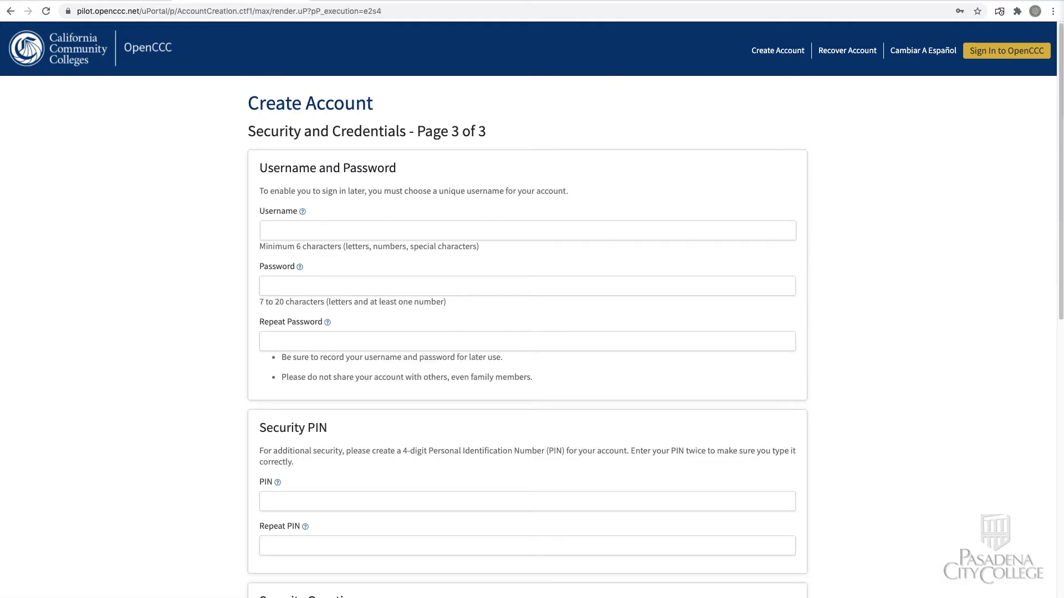
Step: Enter a username, the account password, and the PIN twice
{"action": "left_click", "coordinate": [527, 231]}
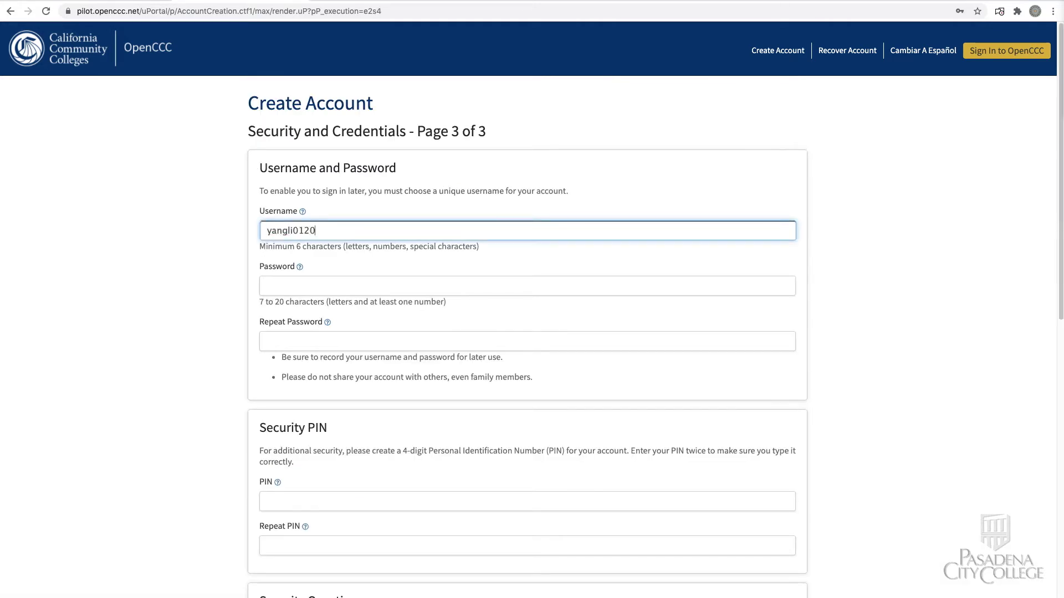
{"action": "type", "text": "••"}
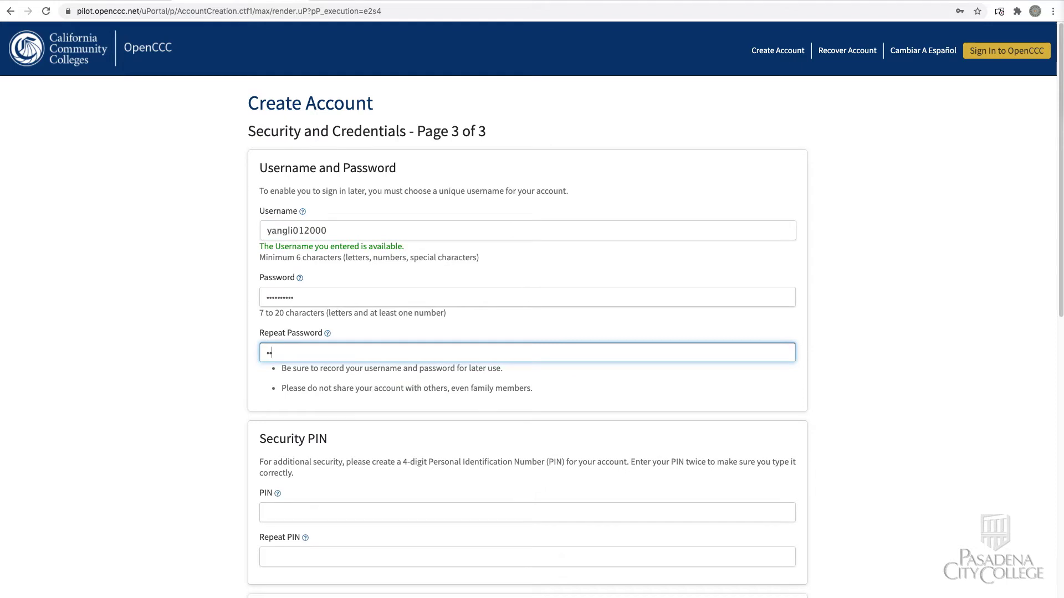
{"action": "type", "text": "••••••••"}
{"action": "key", "text": "Tab"}
{"action": "type", "text": "••••"}
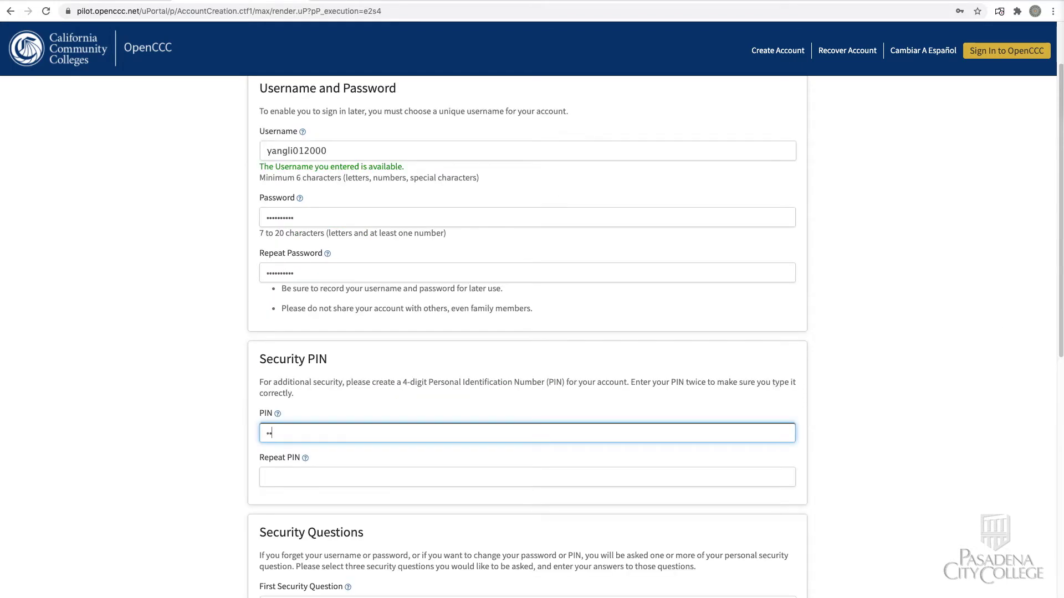
{"action": "key", "text": "Tab"}
{"action": "type", "text": "••••"}
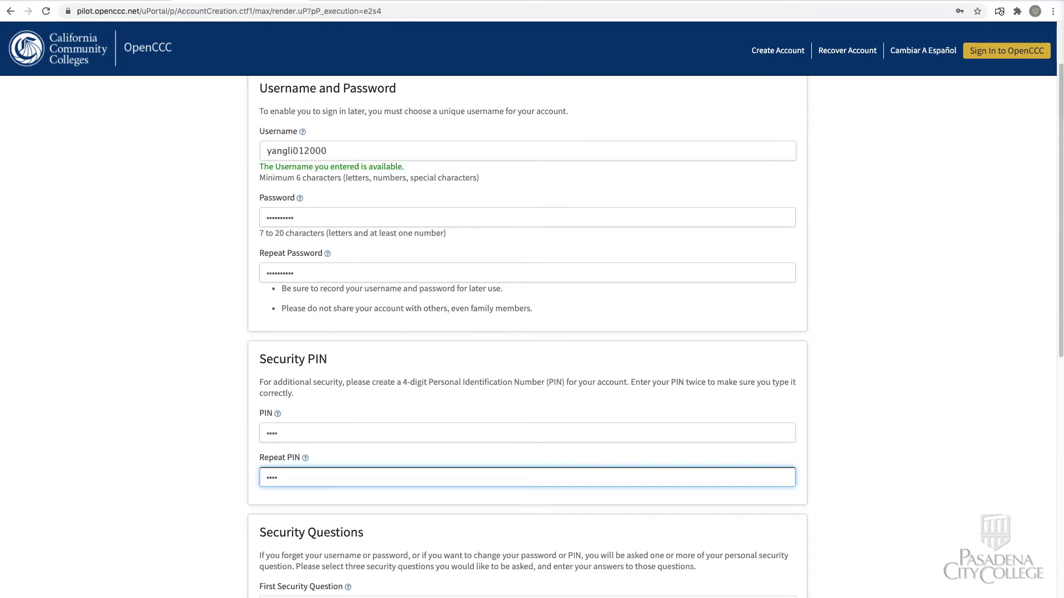
{"action": "scroll", "coordinate": [1047, 364], "scroll_direction": "down", "scroll_amount": 5}
Step: Choose the pet and car make-and-model security questions and type their answers
{"action": "left_click", "coordinate": [790, 329]}
{"action": "left_click", "coordinate": [327, 377]}
{"action": "left_click", "coordinate": [327, 377]}
{"action": "type", "text": "Fido"}
{"action": "left_click", "coordinate": [791, 418]}
{"action": "left_click", "coordinate": [332, 508]}
{"action": "left_click", "coordinate": [328, 462]}
{"action": "type", "text": "Honda Accord"}
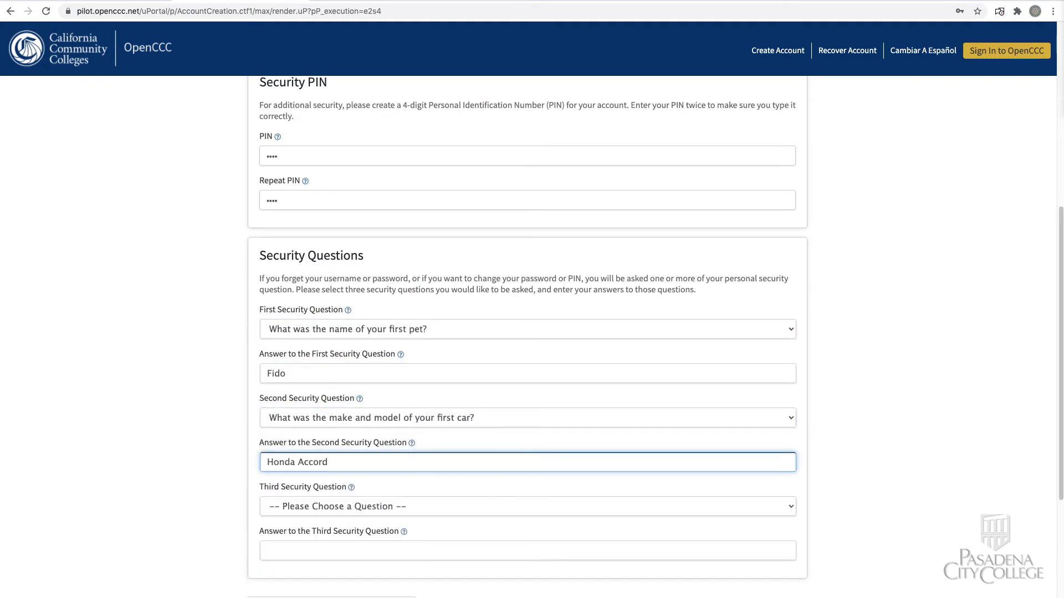
{"action": "key", "text": "Tab"}
Step: Pick and answer the job city security question, then create the account
{"action": "scroll", "coordinate": [743, 371], "scroll_direction": "down", "scroll_amount": 4}
{"action": "left_click", "coordinate": [787, 317]}
{"action": "left_click", "coordinate": [775, 420]}
{"action": "left_click", "coordinate": [388, 362]}
{"action": "type", "text": "Pasadena"}
{"action": "left_click", "coordinate": [266, 427]}
{"action": "left_click", "coordinate": [292, 480]}
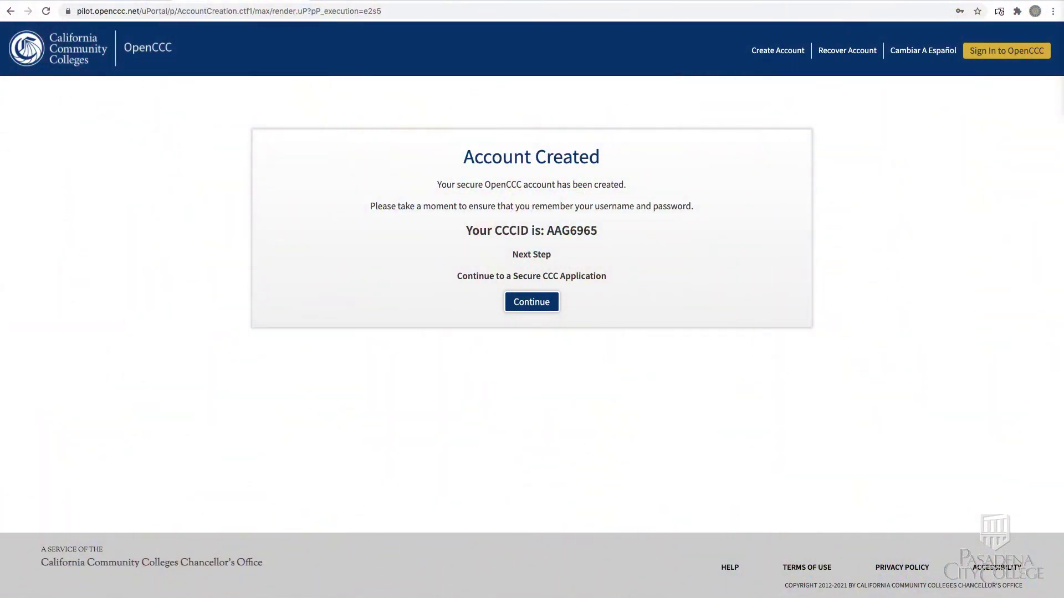
{"action": "left_click", "coordinate": [531, 302]}
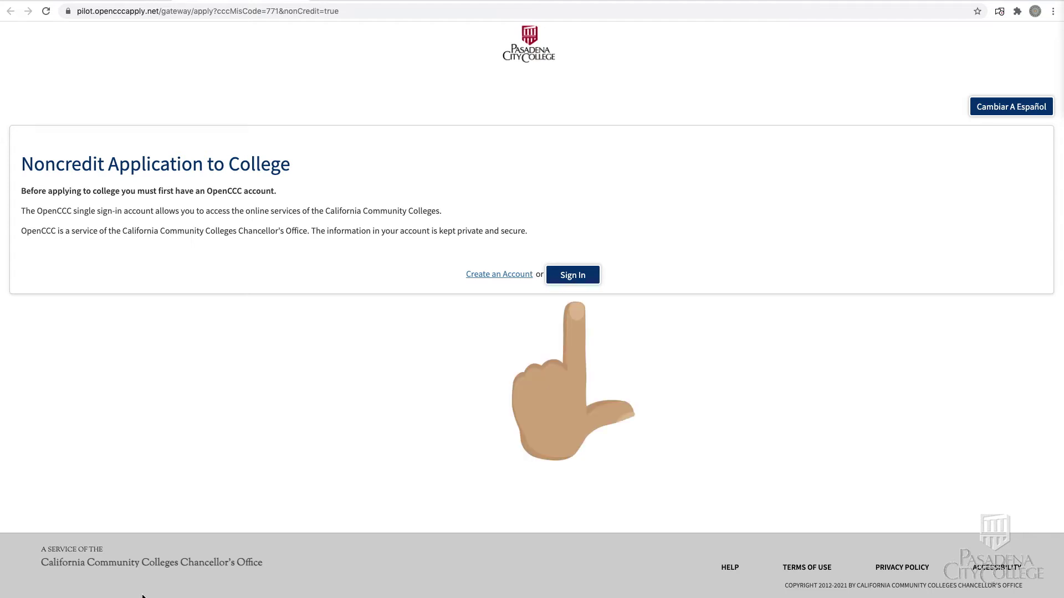
Step: Sign in to OpenCCC with the newly created username and password
{"action": "left_click", "coordinate": [572, 276]}
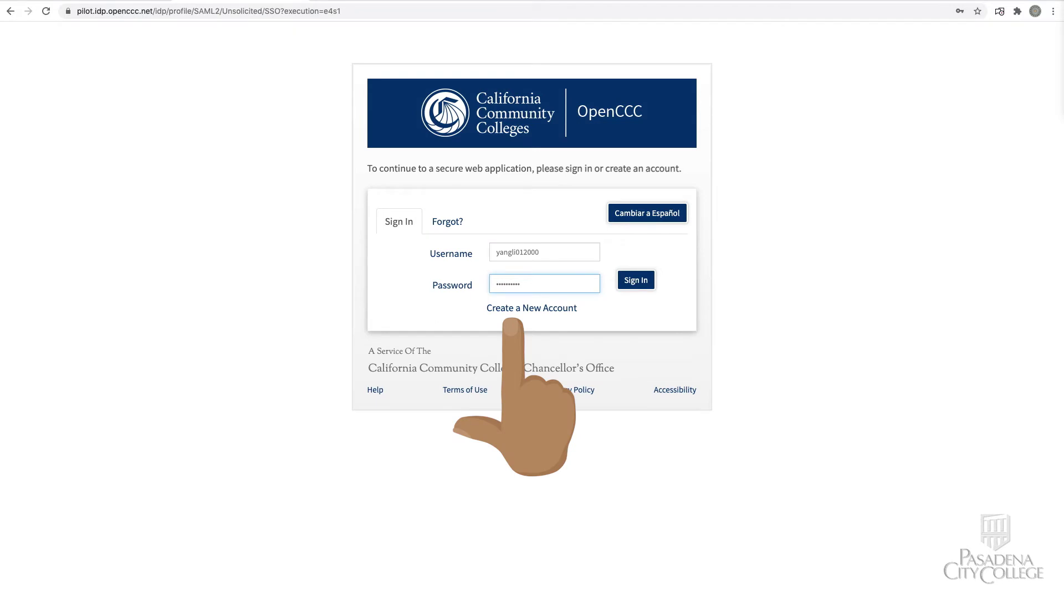
{"action": "left_click", "coordinate": [638, 281]}
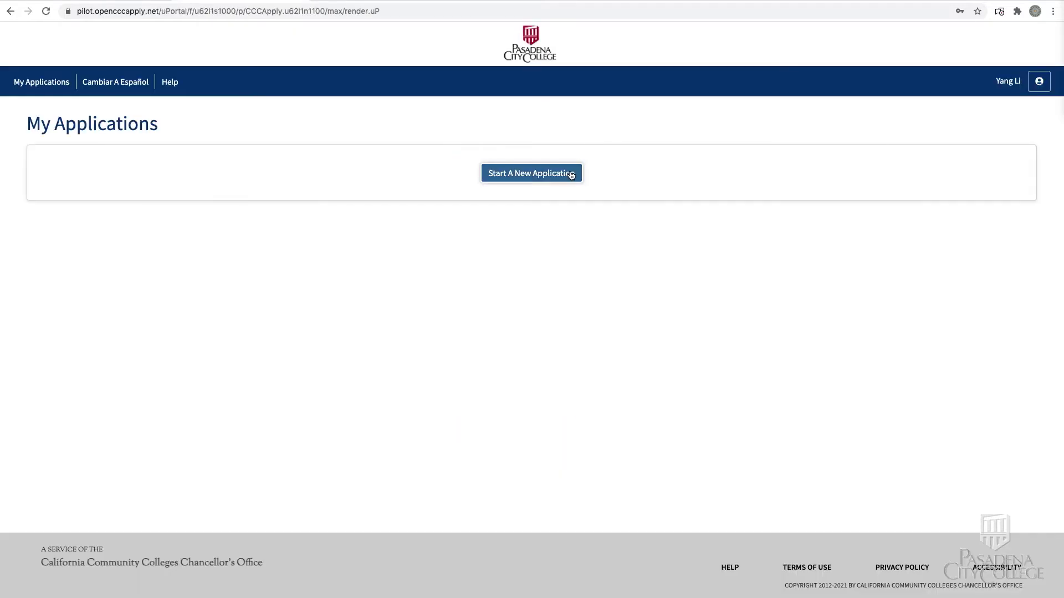
Step: Start a new application, enter the e-mail, and confirm there is no middle name
{"action": "left_click", "coordinate": [571, 175]}
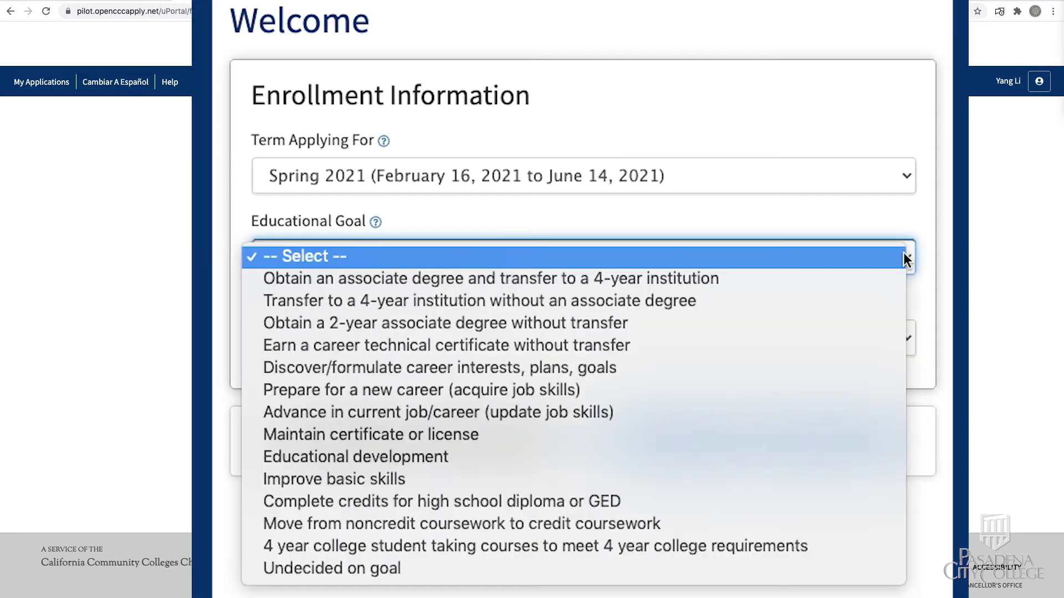
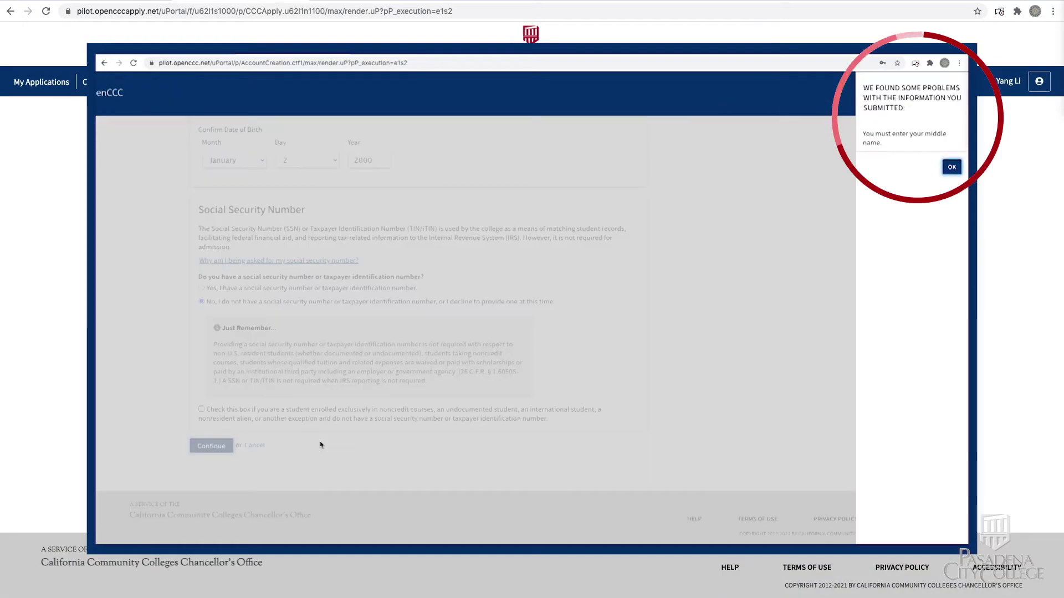
{"action": "left_click", "coordinate": [951, 167]}
{"action": "left_click", "coordinate": [312, 316]}
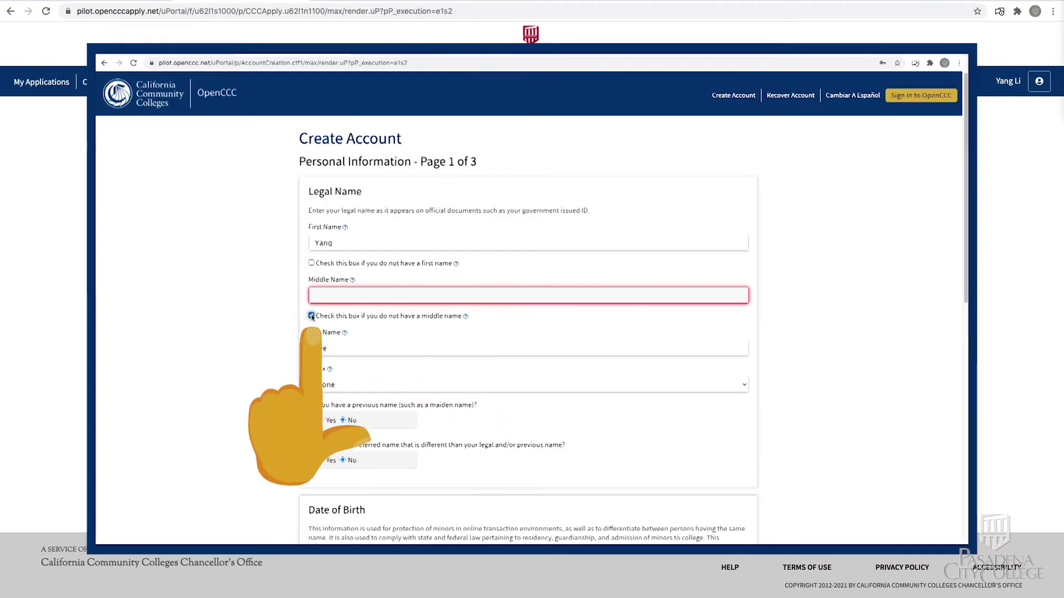
{"action": "scroll", "coordinate": [965, 277], "scroll_direction": "down", "scroll_amount": 10}
{"action": "left_click", "coordinate": [325, 445]}
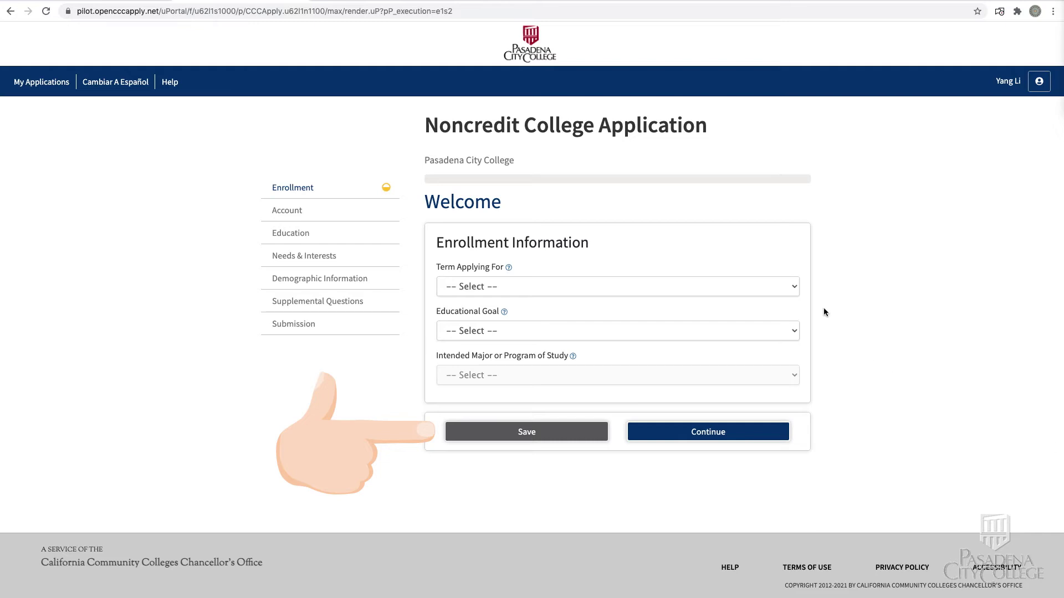
Step: Set term Spring 2021, goal Improve basic skills, and program English as a Second Language
{"action": "left_click", "coordinate": [791, 285]}
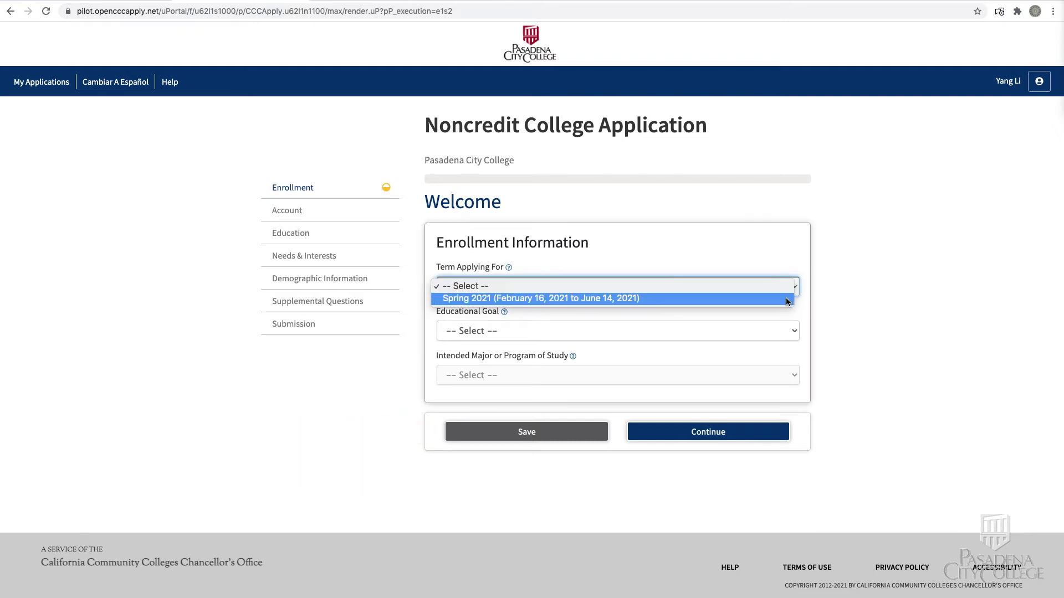
{"action": "left_click", "coordinate": [787, 299]}
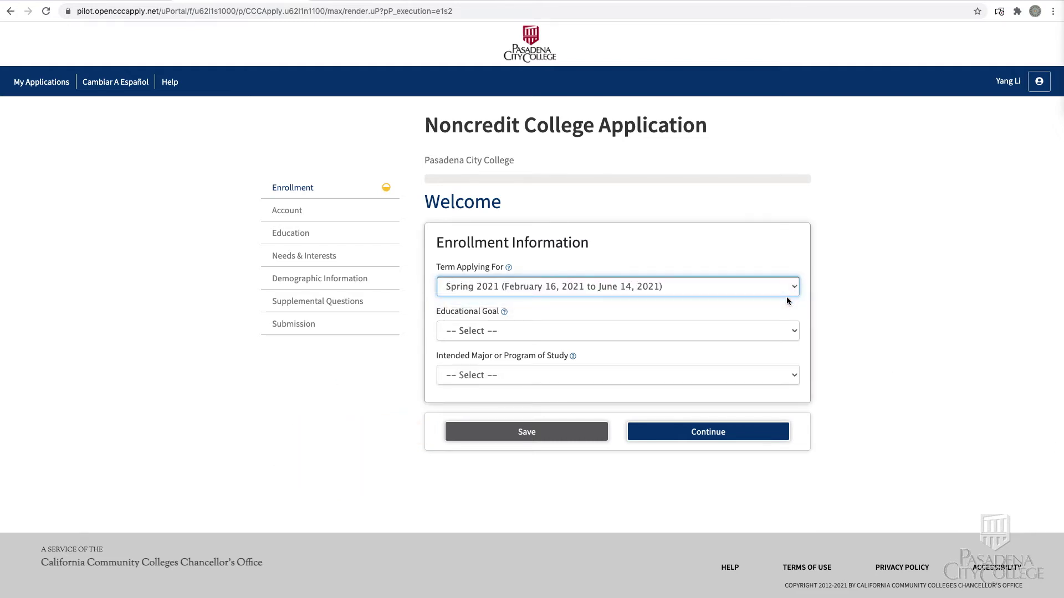
{"action": "left_click", "coordinate": [795, 333]}
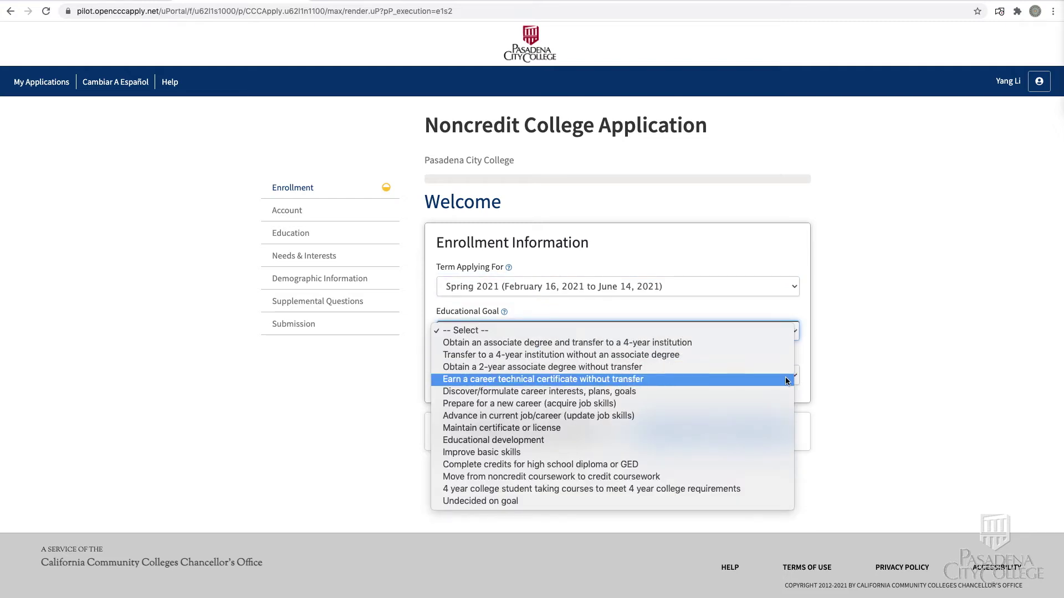
{"action": "left_click", "coordinate": [770, 453]}
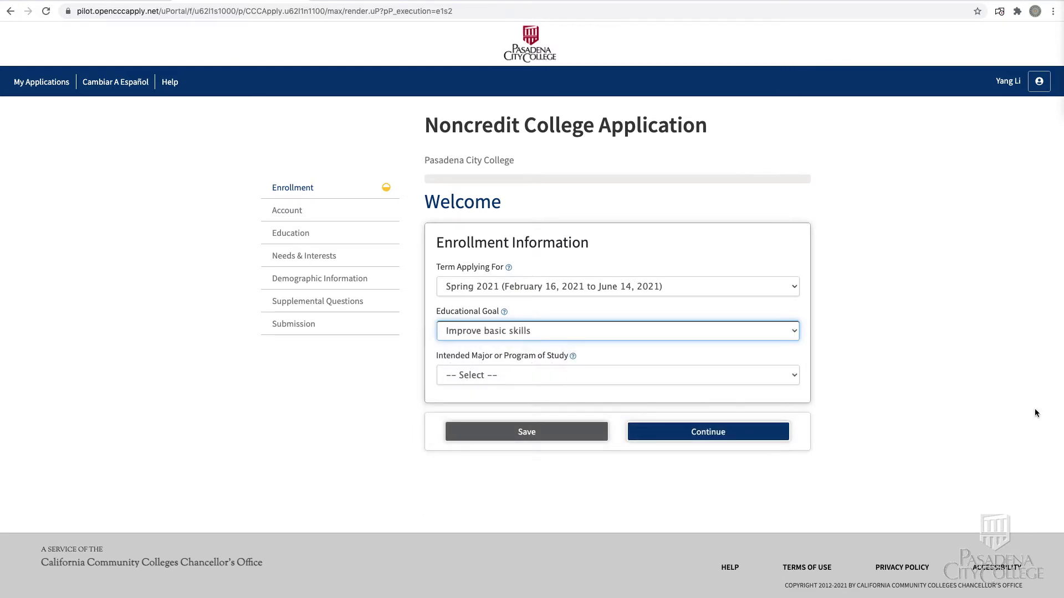
{"action": "left_click", "coordinate": [795, 375]}
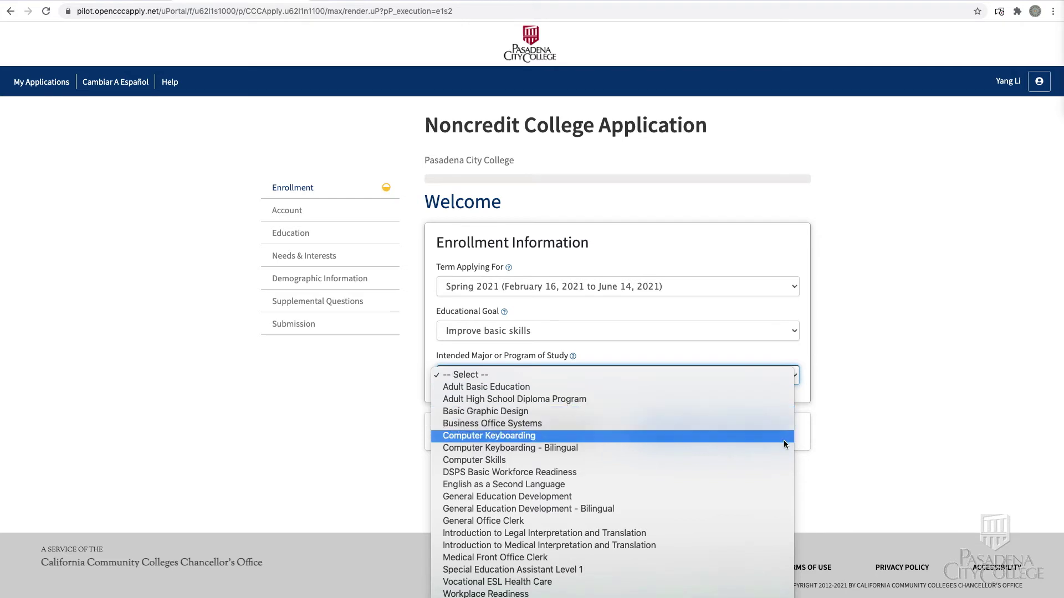
{"action": "left_click", "coordinate": [776, 484]}
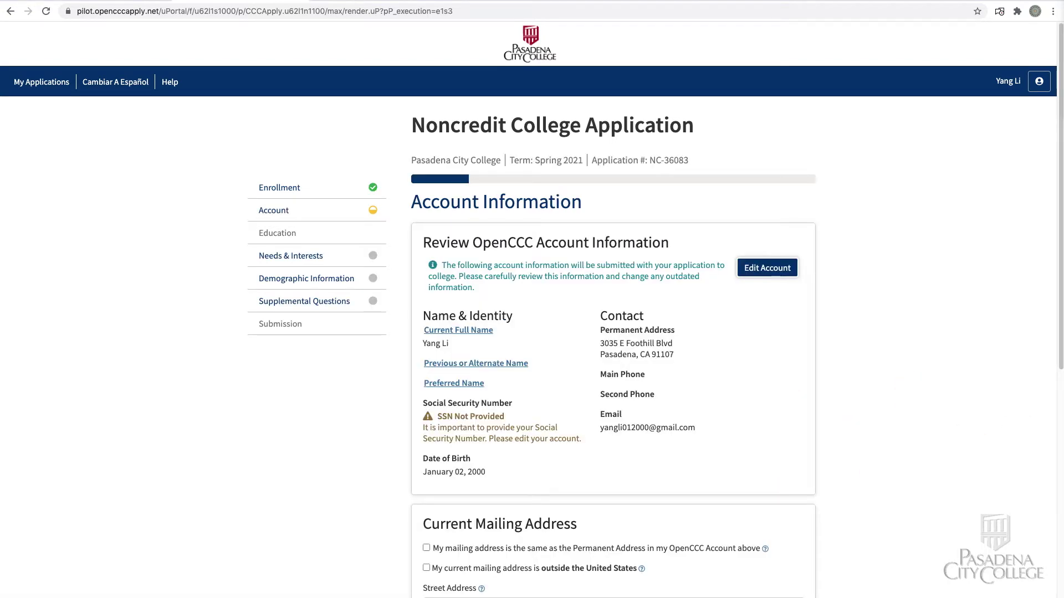
Step: Tick 'My mailing address is the same as the Permanent Address' and save the Account step
{"action": "scroll", "coordinate": [1060, 450], "scroll_direction": "down", "scroll_amount": 5}
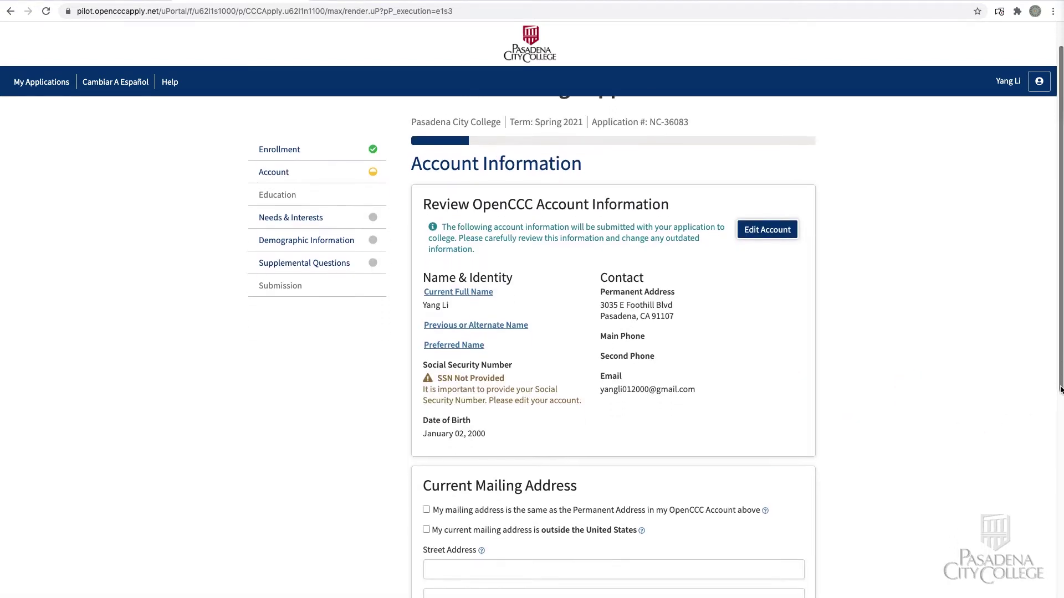
{"action": "left_click_drag", "start_coordinate": [1060, 450], "coordinate": [1059, 484]}
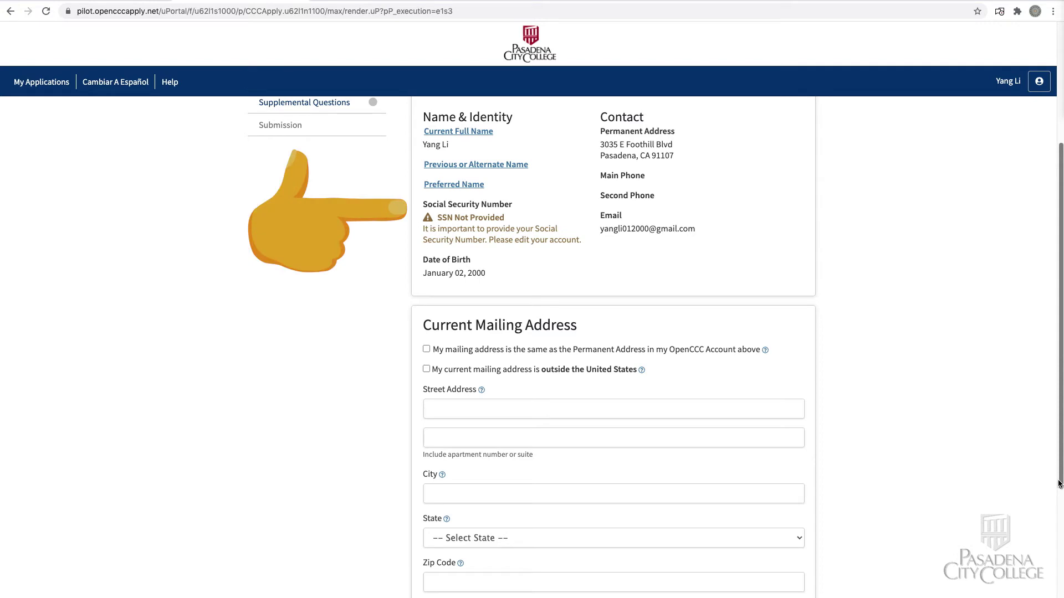
{"action": "left_click_drag", "start_coordinate": [1060, 484], "coordinate": [1061, 522]}
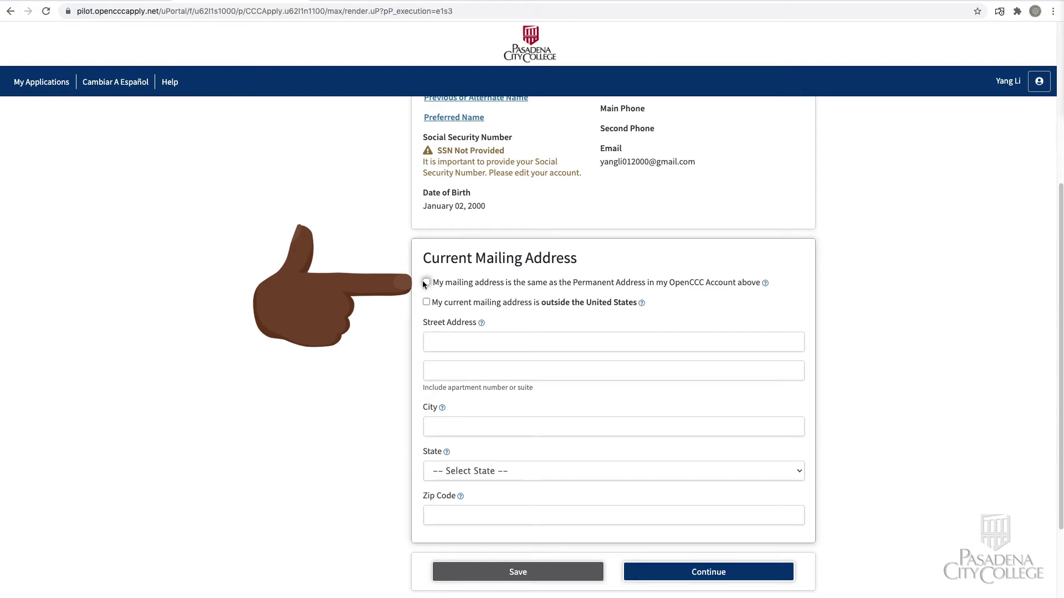
{"action": "left_click", "coordinate": [426, 282]}
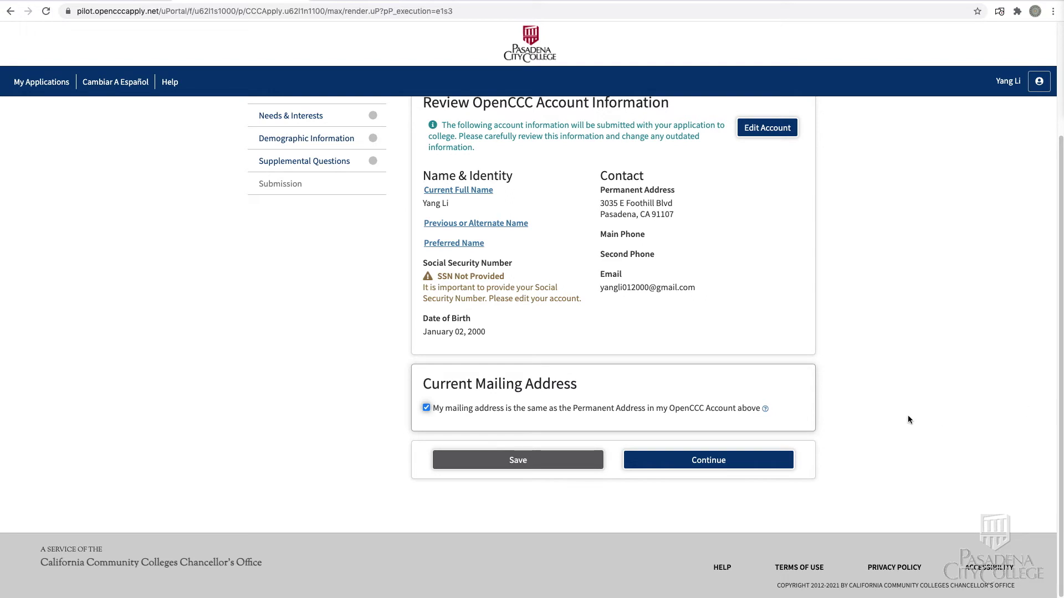
{"action": "left_click", "coordinate": [687, 463]}
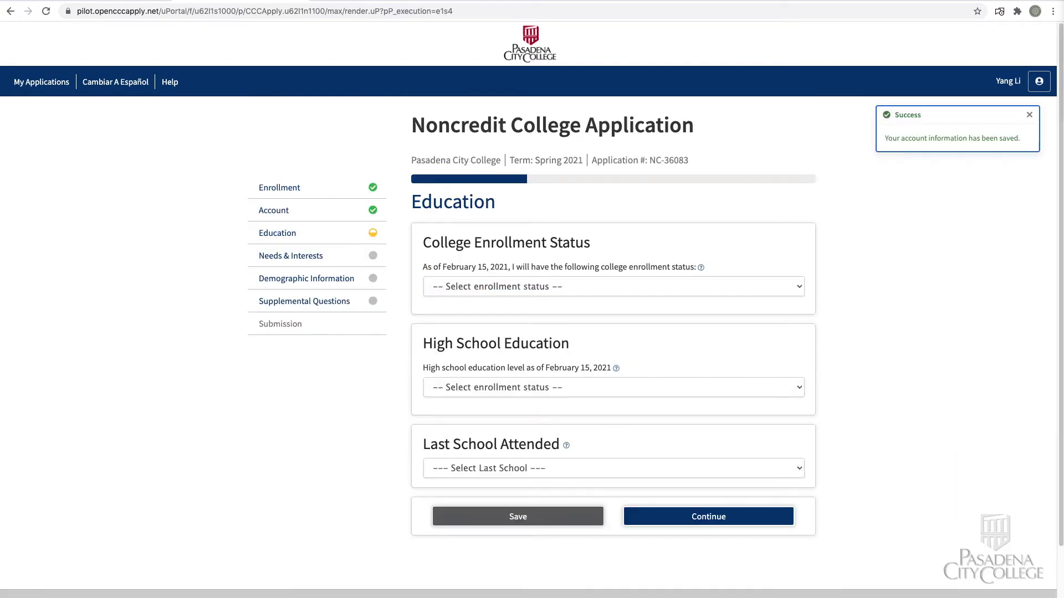
Step: Set enrollment status to first time here after another college and foreign diploma completed June 1, 2018
{"action": "left_click", "coordinate": [799, 287]}
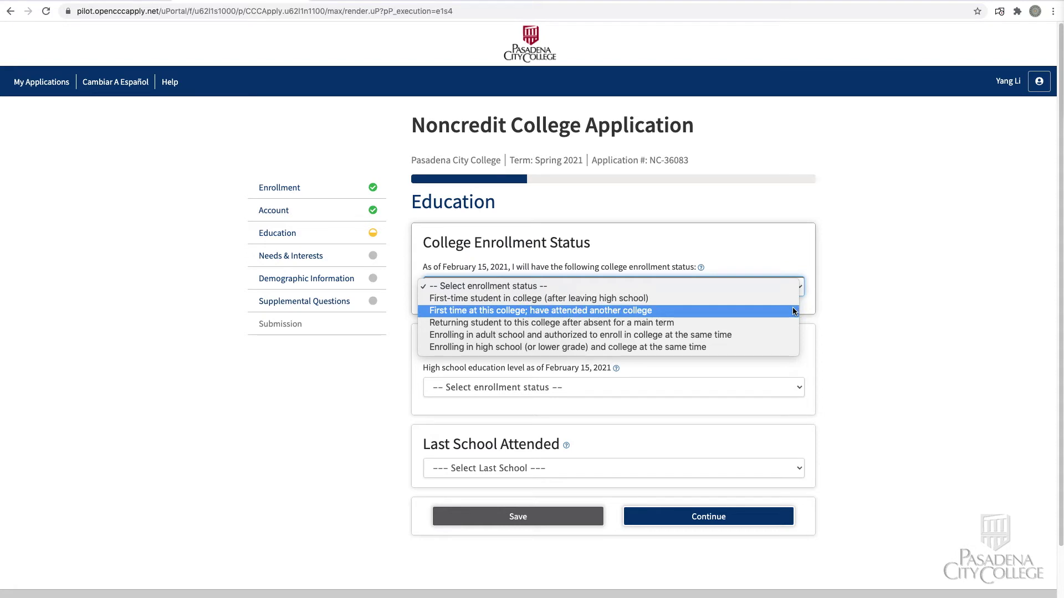
{"action": "left_click", "coordinate": [793, 311]}
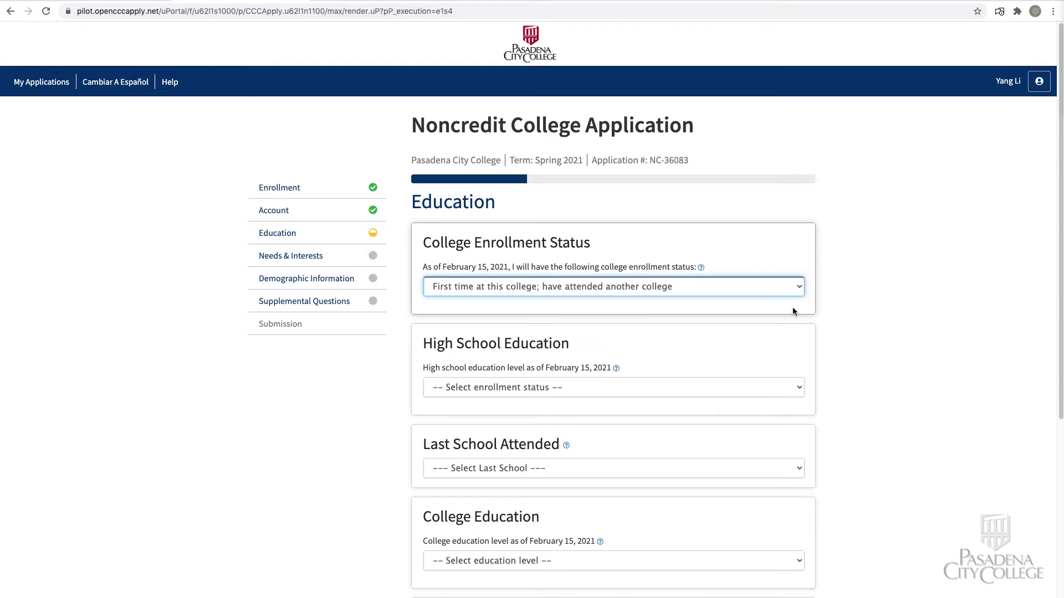
{"action": "left_click", "coordinate": [800, 388]}
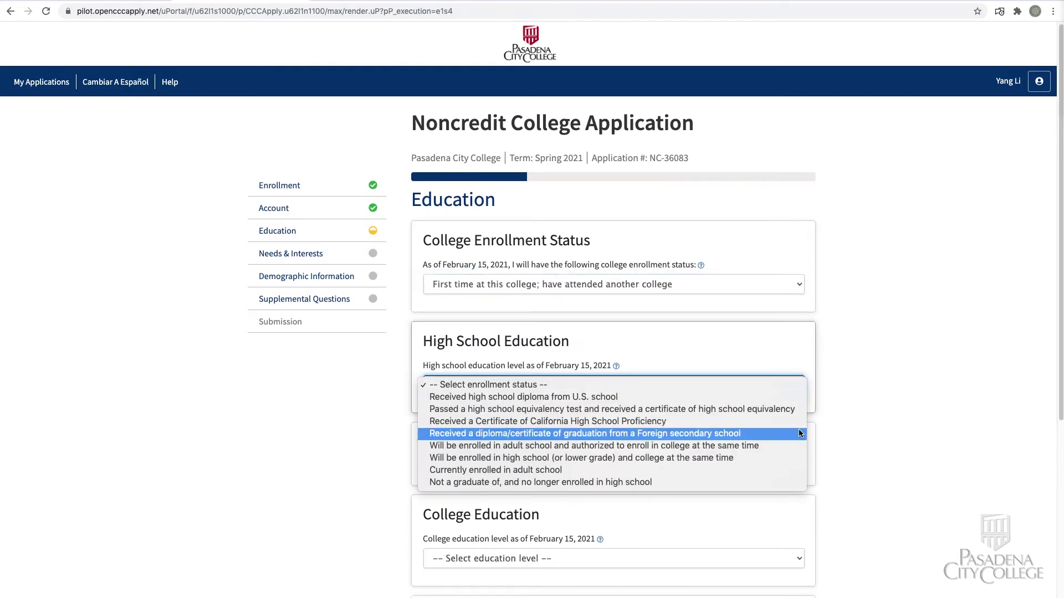
{"action": "left_click", "coordinate": [799, 434]}
{"action": "left_click", "coordinate": [494, 447]}
{"action": "type", "text": "2018"}
{"action": "scroll", "coordinate": [783, 271], "scroll_direction": "down", "scroll_amount": 3}
{"action": "key", "text": "Tab"}
{"action": "scroll", "coordinate": [1052, 283], "scroll_direction": "up", "scroll_amount": 2}
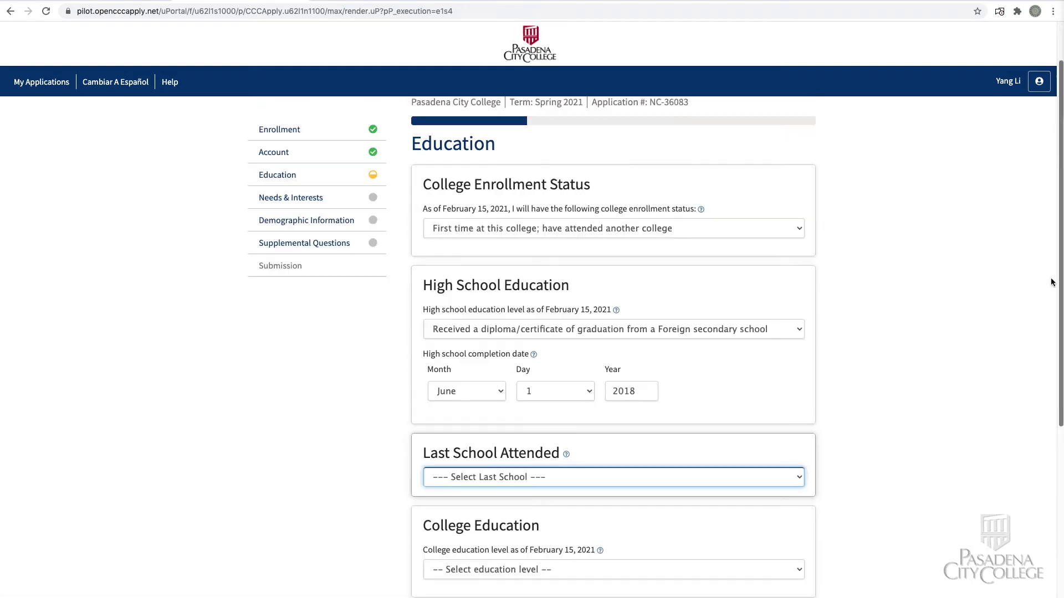
{"action": "scroll", "coordinate": [1052, 415], "scroll_direction": "down", "scroll_amount": 5}
{"action": "key", "text": "Down"}
Step: Enter the last high school as Beijing High School in Beijing, China
{"action": "left_click", "coordinate": [729, 254]}
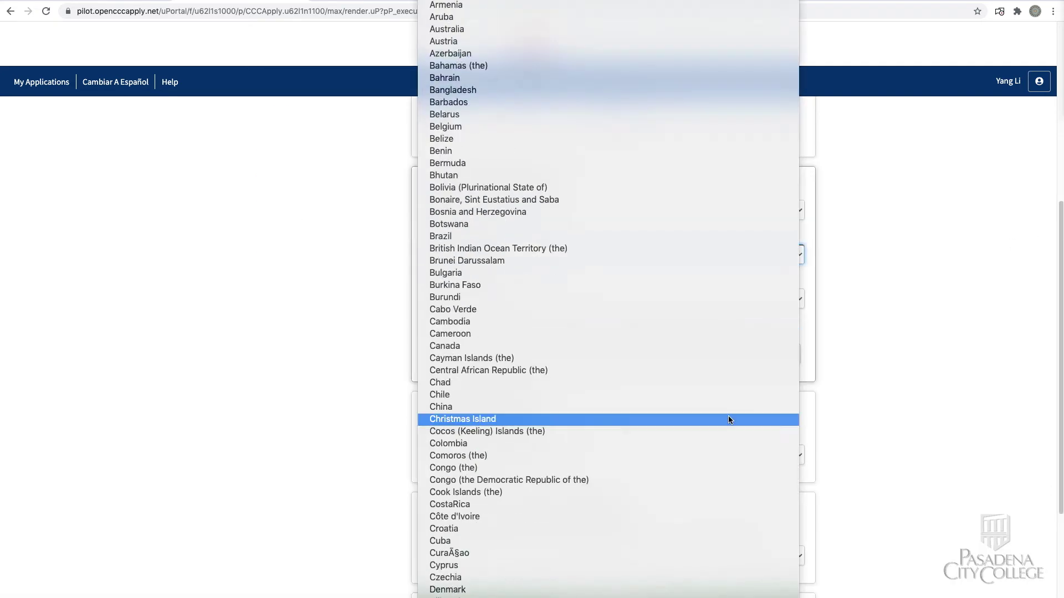
{"action": "left_click", "coordinate": [730, 407]}
{"action": "key", "text": "Tab"}
{"action": "type", "text": "Beijing High School"}
{"action": "key", "text": "Tab"}
{"action": "type", "text": "Beijing"}
Step: Record no college degree and one college attended: Pasadena City College, California
{"action": "scroll", "coordinate": [813, 397], "scroll_direction": "down", "scroll_amount": 3}
{"action": "key", "text": "Tab"}
{"action": "key", "text": "Down"}
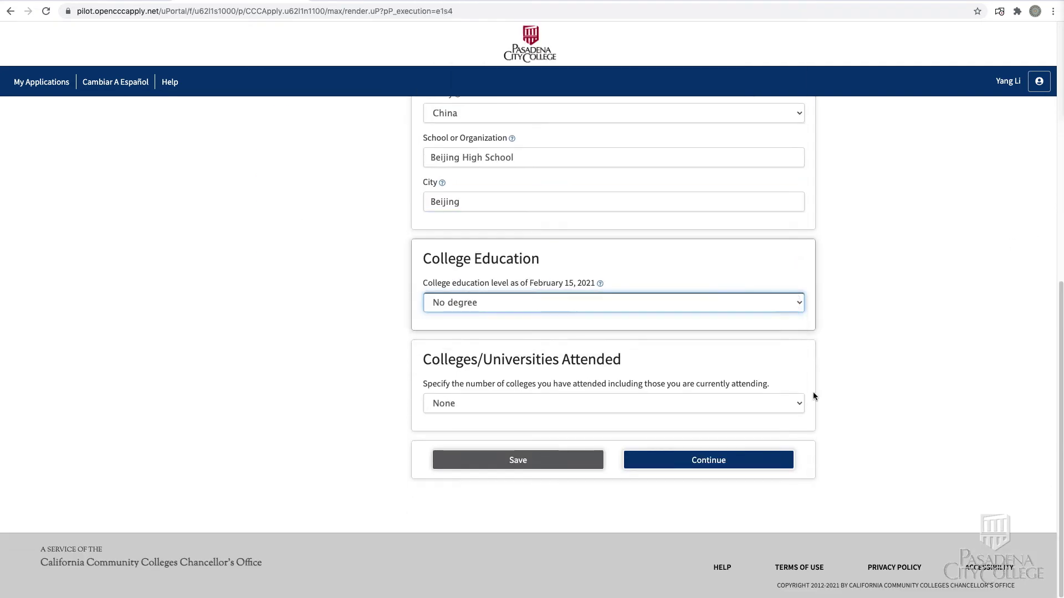
{"action": "key", "text": "Tab"}
{"action": "key", "text": "Down"}
{"action": "left_click", "coordinate": [570, 214]}
{"action": "key", "text": "Tab"}
{"action": "type", "text": "Pasadena City"}
{"action": "left_click", "coordinate": [555, 271]}
Step: Set attendance August to December 2018 with no degree earned, and save the Education page
{"action": "left_click", "coordinate": [494, 311]}
{"action": "key", "text": "Tab"}
{"action": "type", "text": "2018"}
{"action": "key", "text": "Tab"}
{"action": "key", "text": "d"}
{"action": "key", "text": "Tab"}
{"action": "type", "text": "2018"}
{"action": "key", "text": "Tab"}
{"action": "key", "text": "Tab"}
{"action": "key", "text": "Down"}
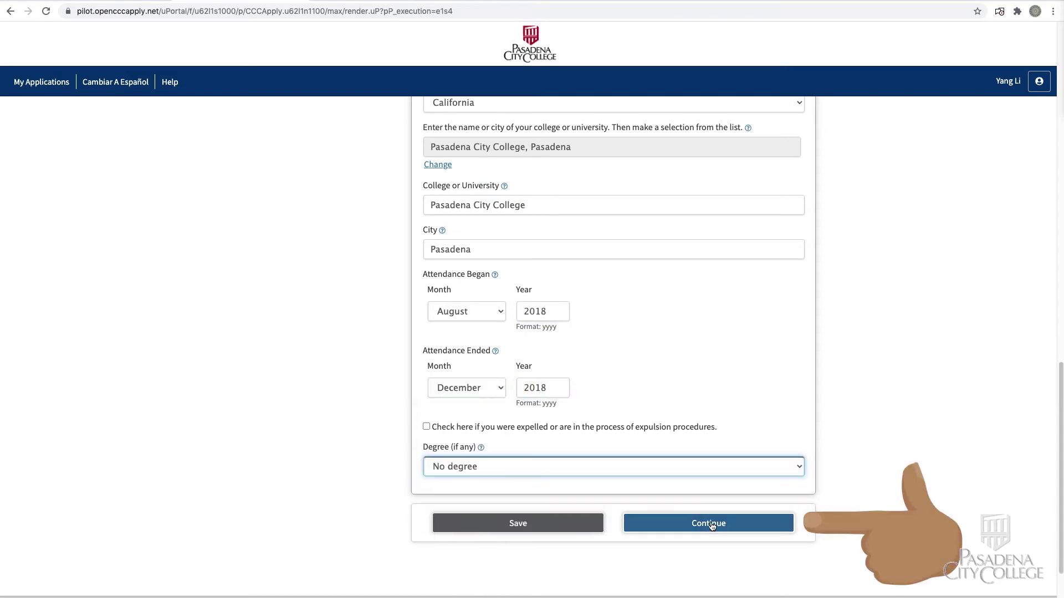
{"action": "left_click", "coordinate": [712, 524]}
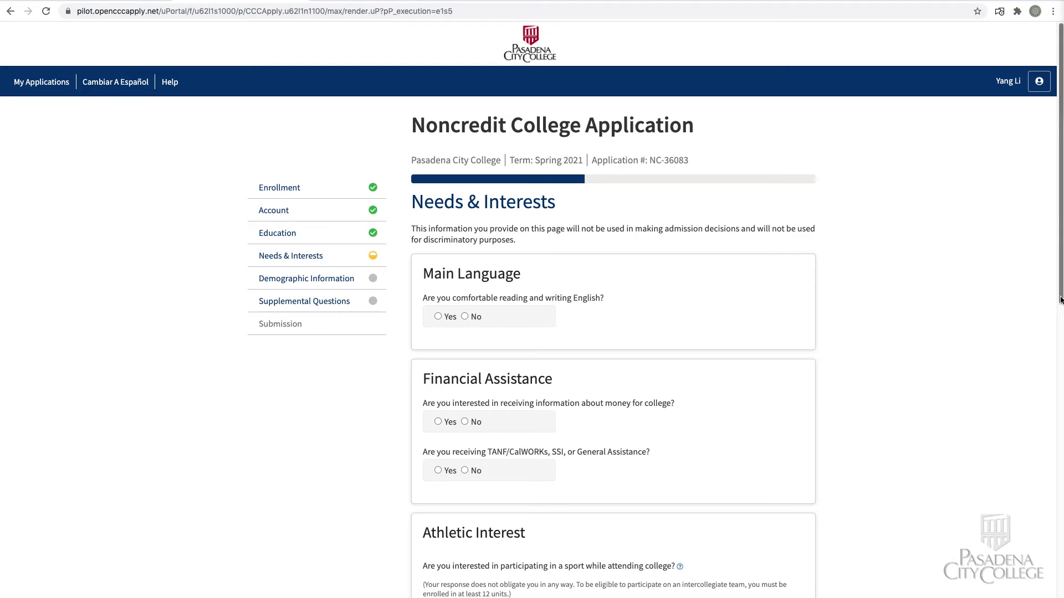
Step: Move past the Needs & Interests page to Demographic Information
{"action": "left_click_drag", "start_coordinate": [1060, 297], "coordinate": [1054, 576]}
{"action": "left_click", "coordinate": [740, 522]}
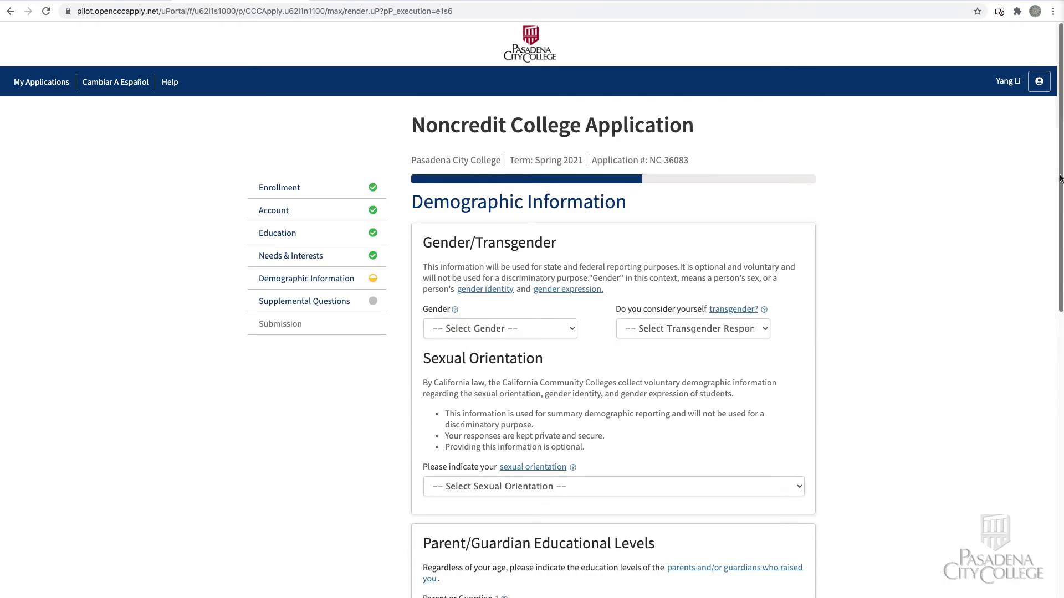
{"action": "scroll", "coordinate": [1038, 360], "scroll_direction": "down", "scroll_amount": 8}
Step: Set both Parent/Guardian education levels to Bachelor's degree and continue to Supplemental Questions
{"action": "left_click", "coordinate": [720, 197]}
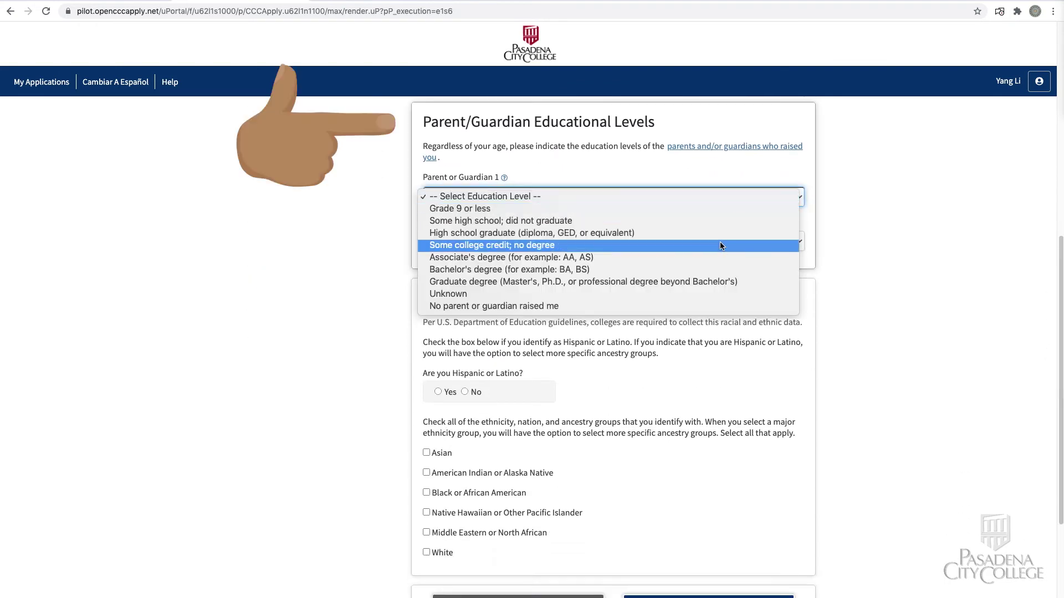
{"action": "left_click", "coordinate": [727, 270]}
{"action": "left_click", "coordinate": [724, 242]}
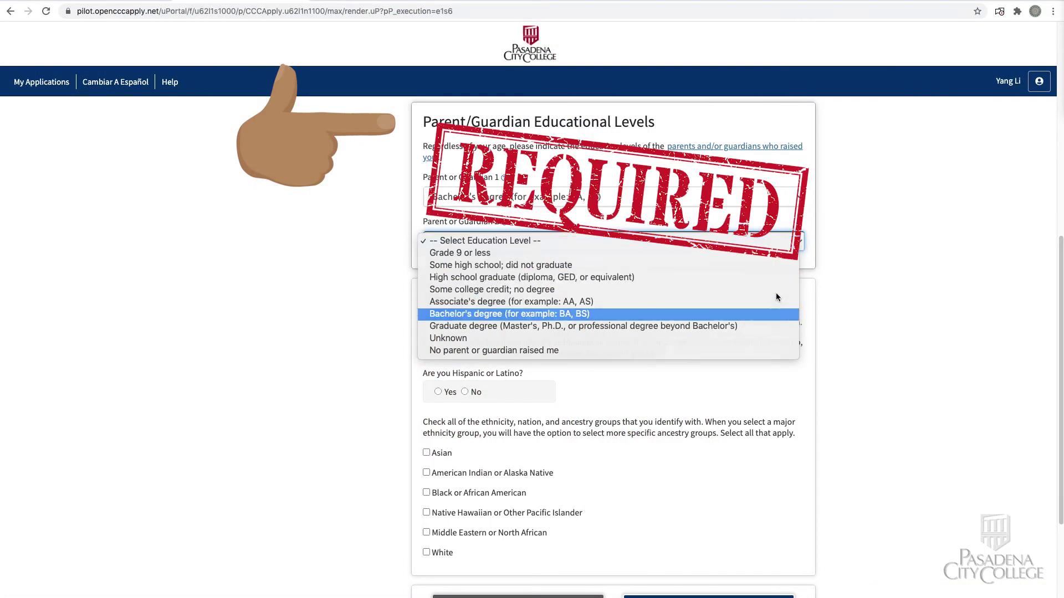
{"action": "left_click", "coordinate": [776, 313]}
{"action": "scroll", "coordinate": [989, 222], "scroll_direction": "down", "scroll_amount": 2}
{"action": "left_click", "coordinate": [721, 506]}
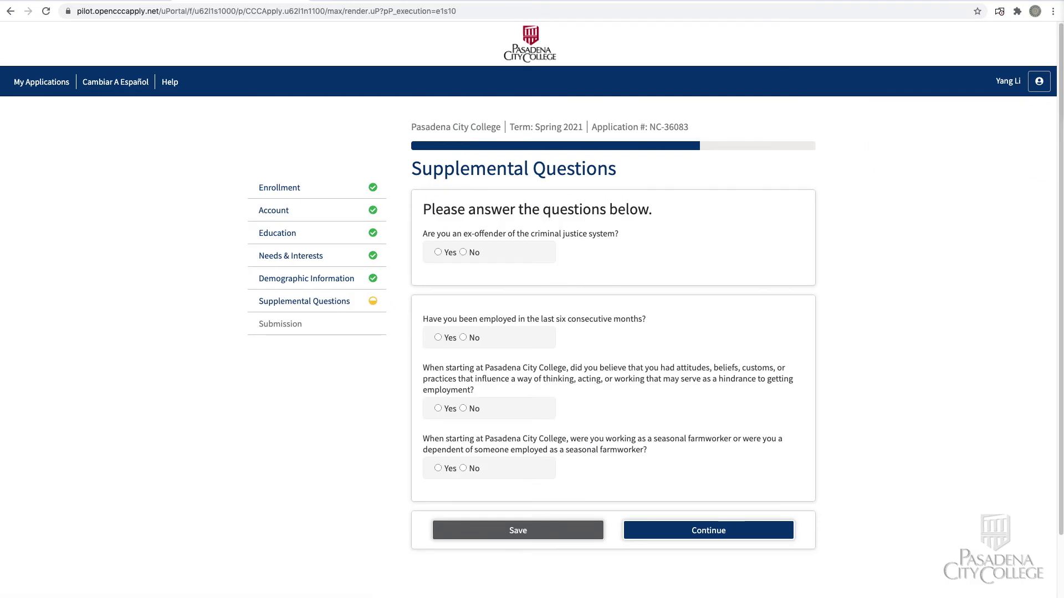
Step: Mark No for employment, hindrance and seasonal farmworker, then continue to Submission
{"action": "left_click", "coordinate": [463, 338]}
{"action": "left_click", "coordinate": [463, 408]}
{"action": "left_click", "coordinate": [464, 468]}
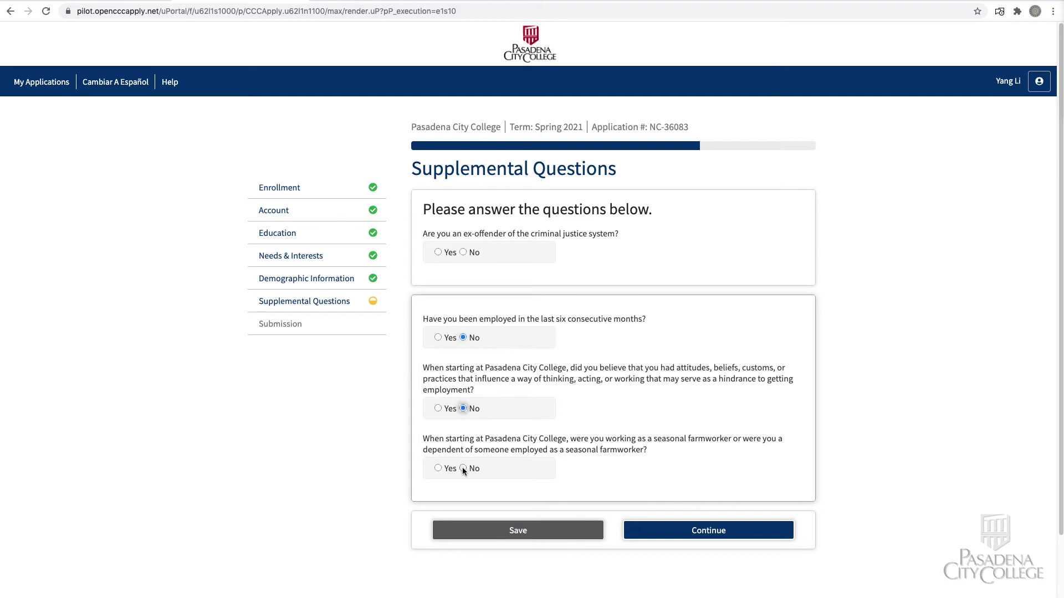
{"action": "left_click", "coordinate": [763, 535]}
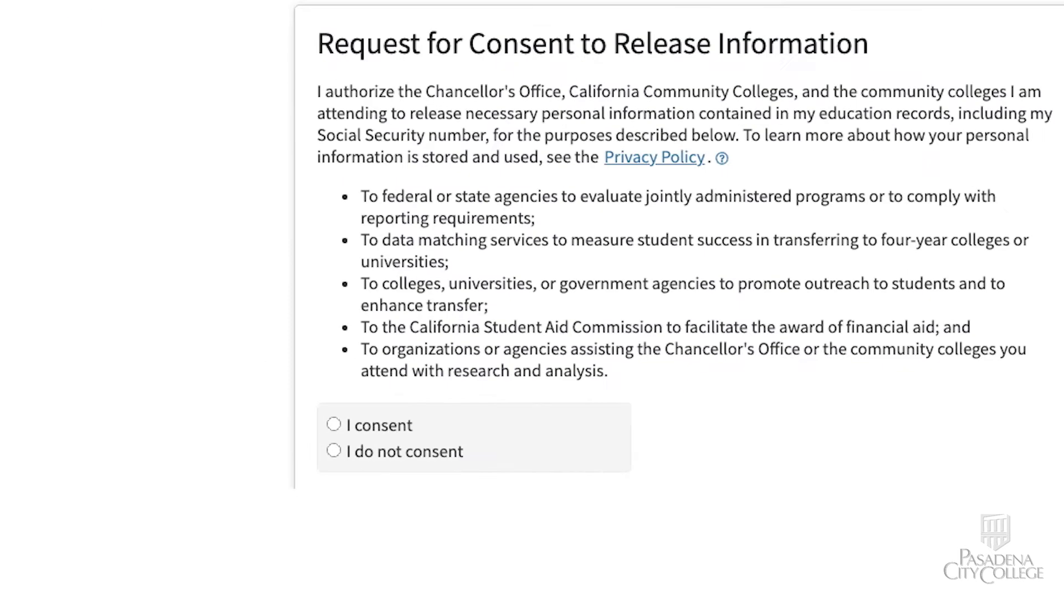
Step: Give consent to release information, accept the declarations, and submit the noncredit application
{"action": "left_click", "coordinate": [333, 424]}
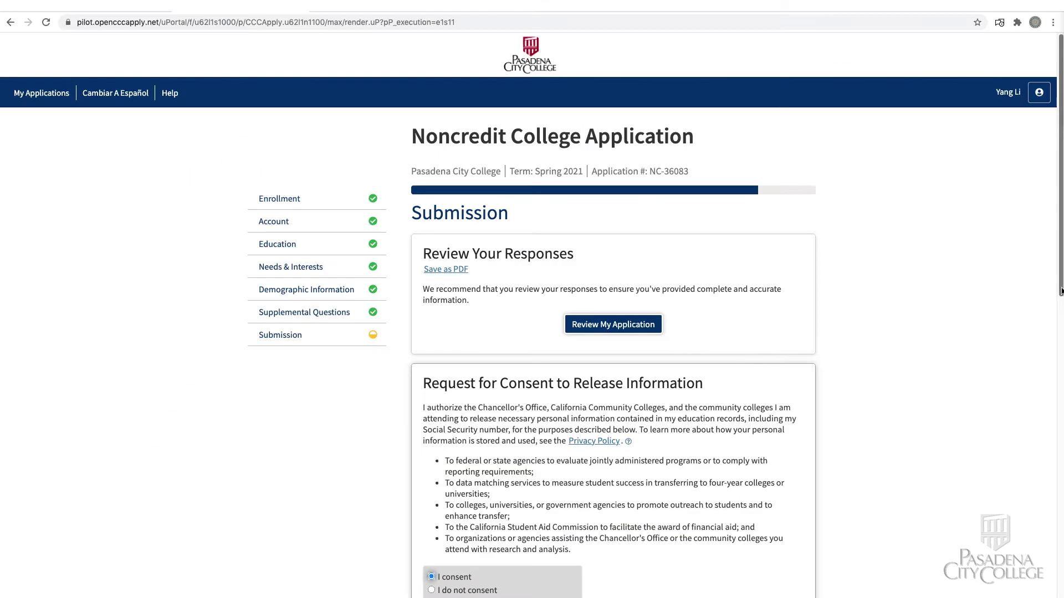
{"action": "left_click_drag", "start_coordinate": [1061, 291], "coordinate": [1060, 514]}
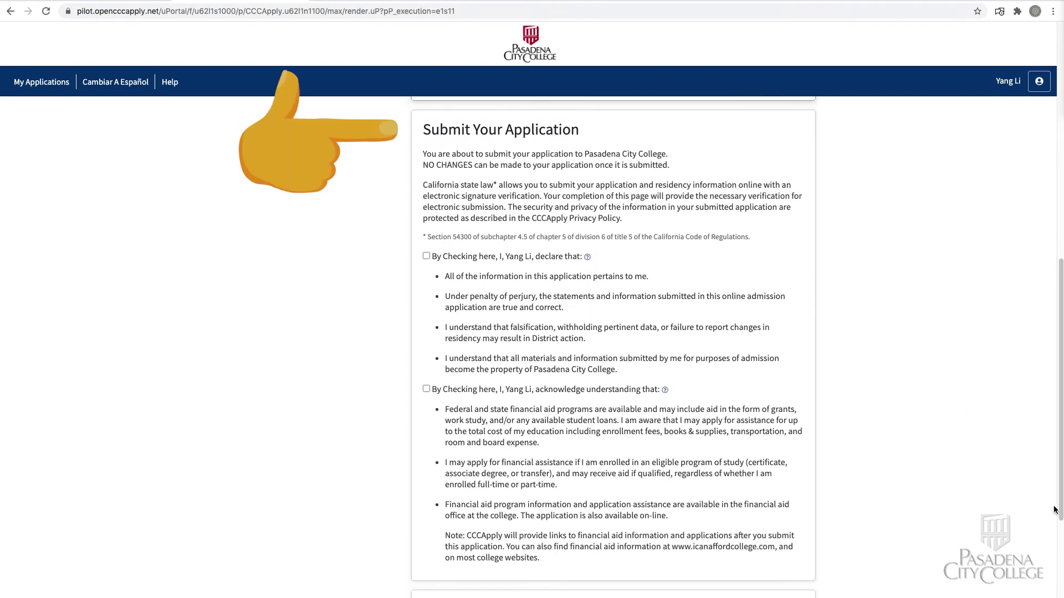
{"action": "scroll", "coordinate": [736, 348], "scroll_direction": "down", "scroll_amount": 1}
{"action": "left_click", "coordinate": [427, 247]}
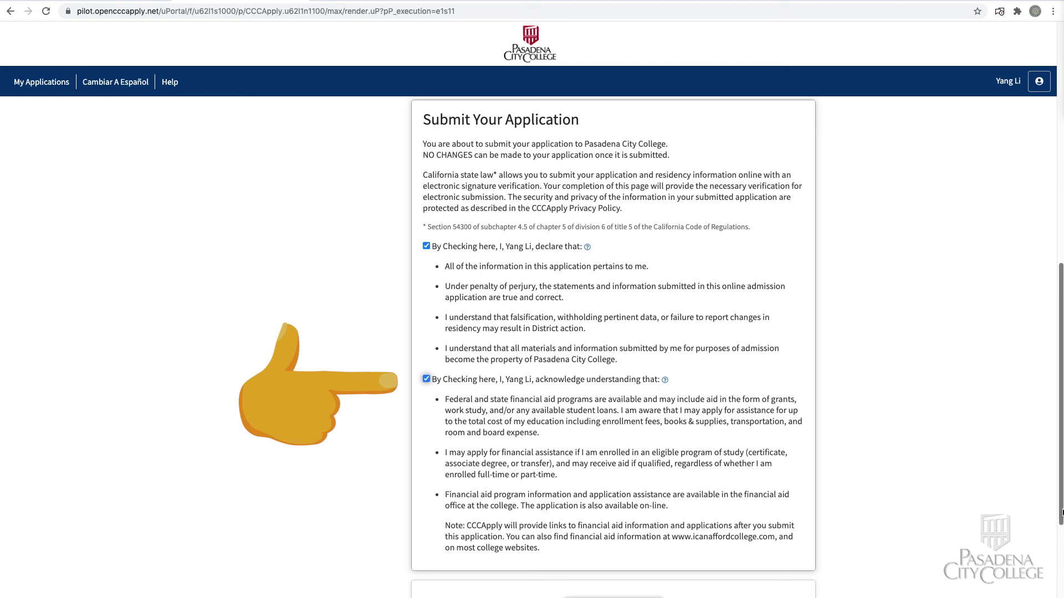
{"action": "scroll", "coordinate": [1062, 513], "scroll_direction": "down", "scroll_amount": 3}
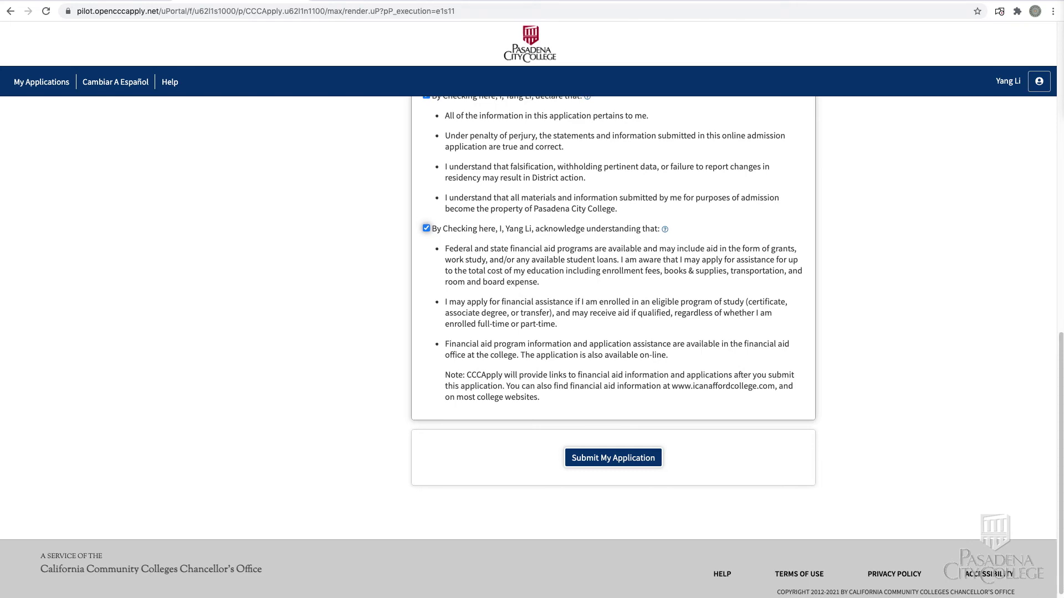
{"action": "left_click", "coordinate": [631, 459]}
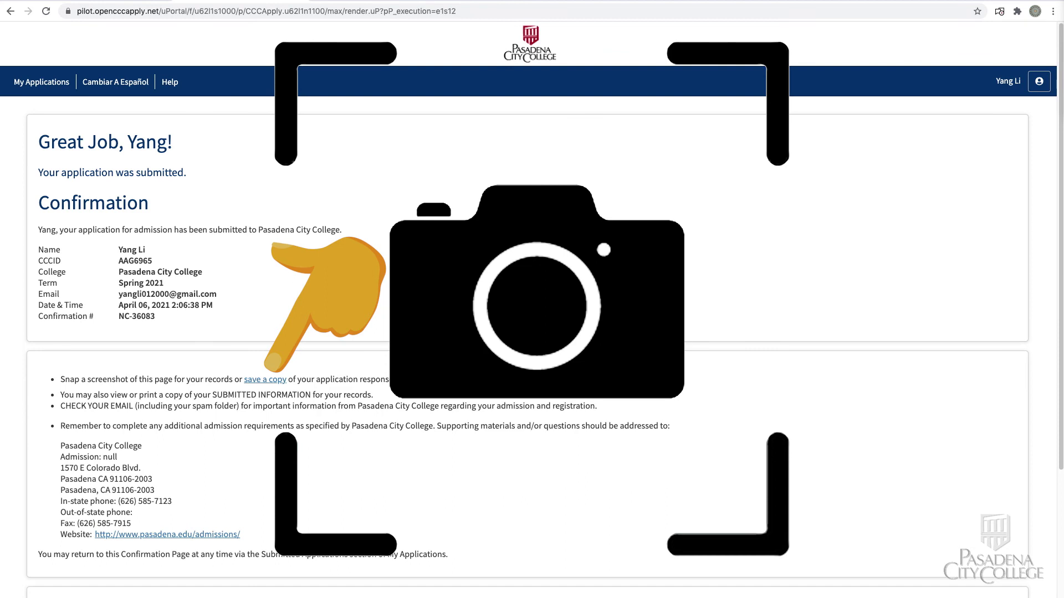
Step: Sign out of the OpenCCC account from the account panel
{"action": "left_click", "coordinate": [1039, 81]}
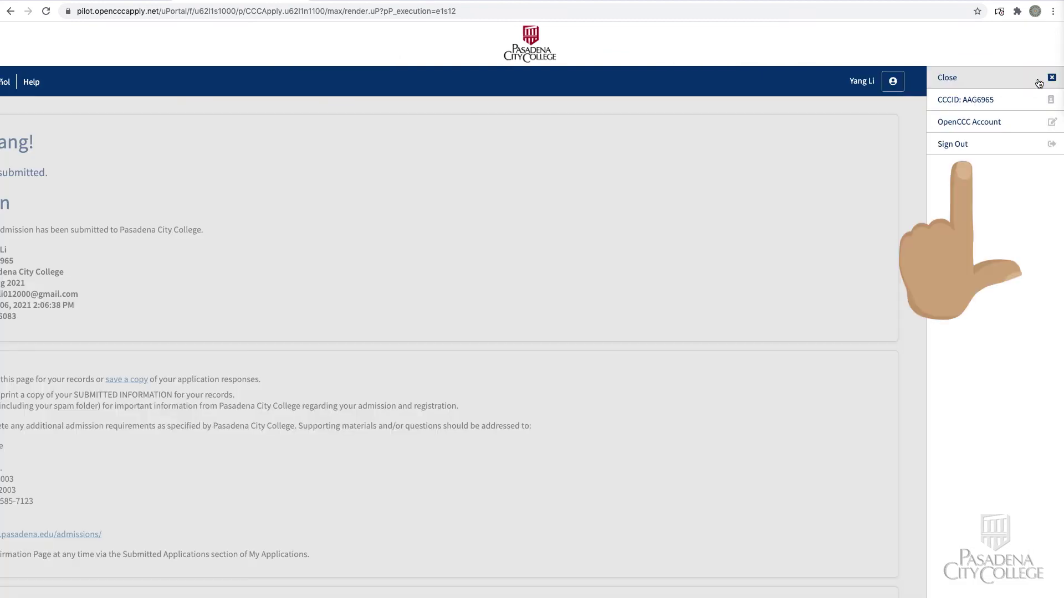
{"action": "left_click", "coordinate": [986, 149]}
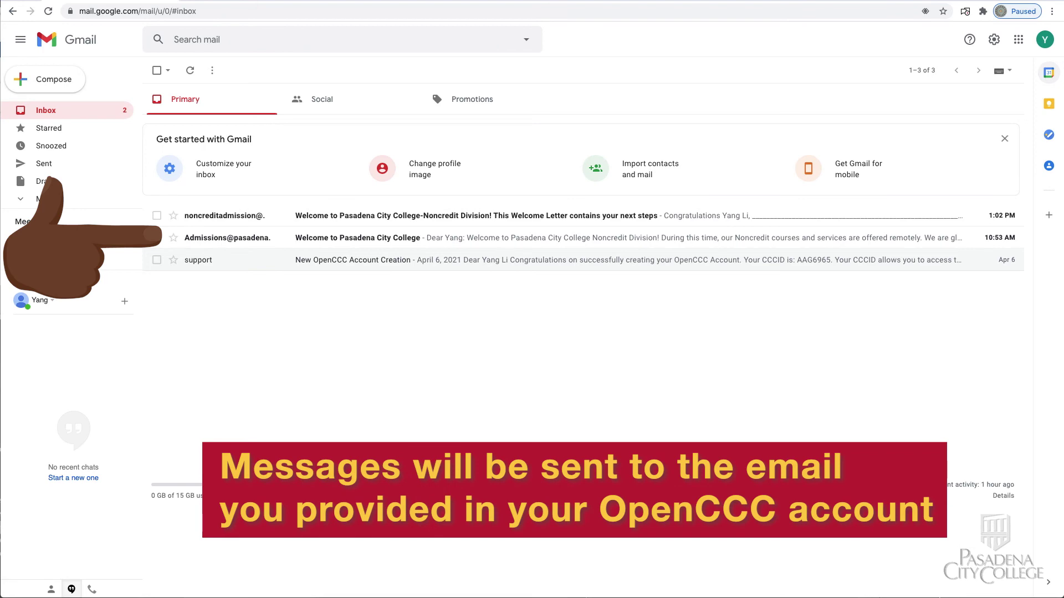
Step: Read the Welcome to Pasadena City College email, then scroll through the Noncredit Division welcome letter
{"action": "left_click", "coordinate": [237, 239]}
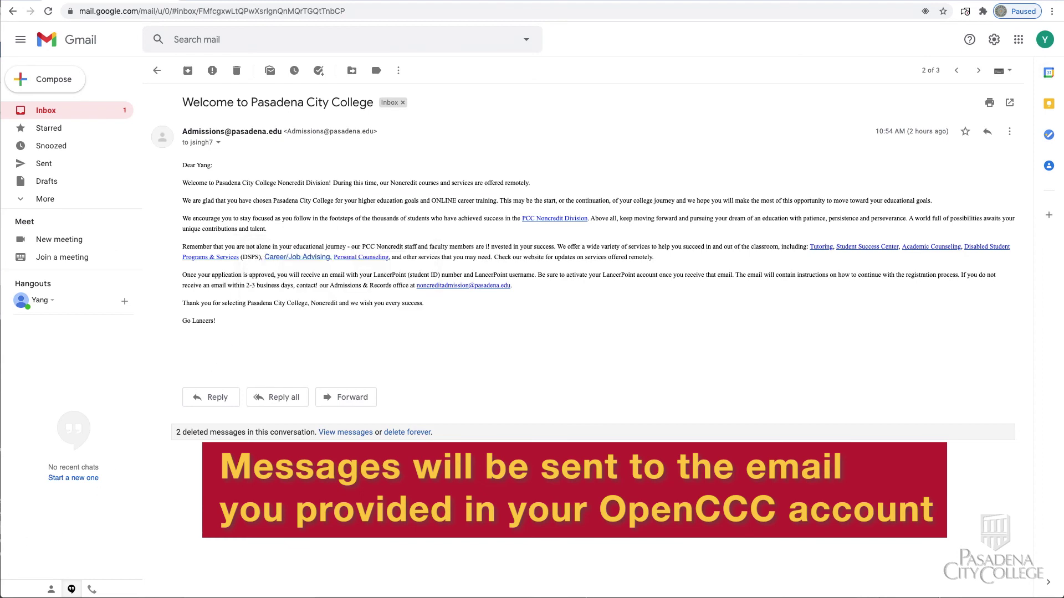
{"action": "left_click", "coordinate": [50, 113]}
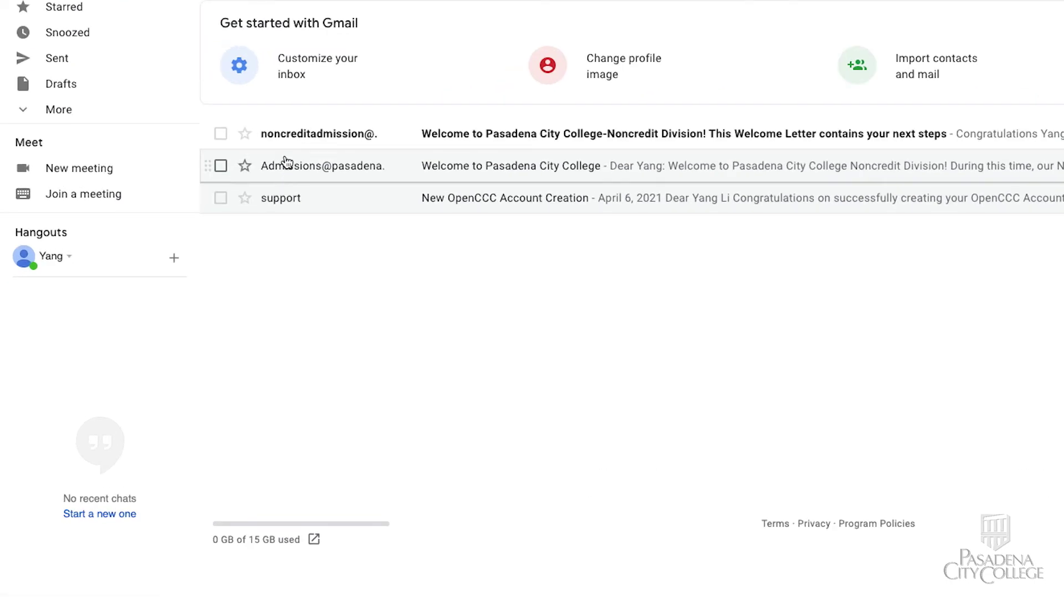
{"action": "left_click", "coordinate": [304, 136]}
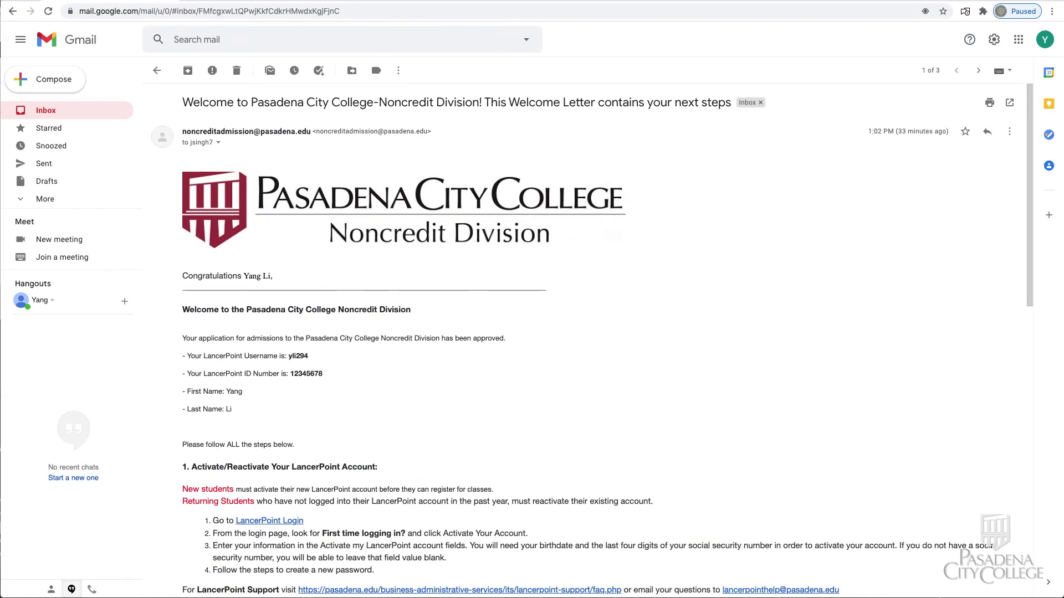
{"action": "mouse_move", "coordinate": [1031, 294]}
{"action": "left_mouse_down"}
{"action": "mouse_move", "coordinate": [1033, 562]}
{"action": "mouse_move", "coordinate": [1033, 296]}
{"action": "left_mouse_up"}
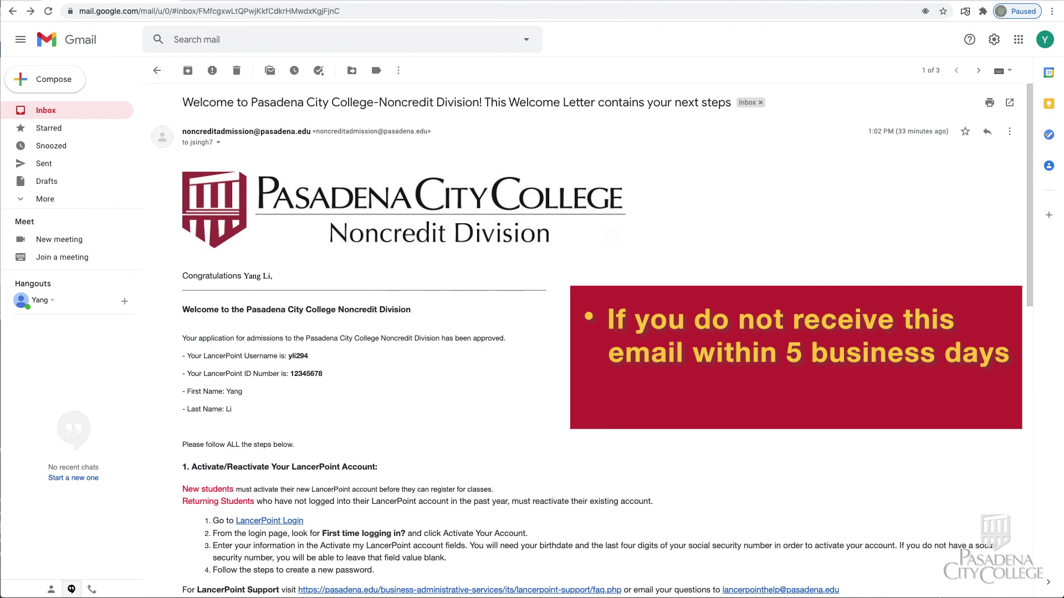